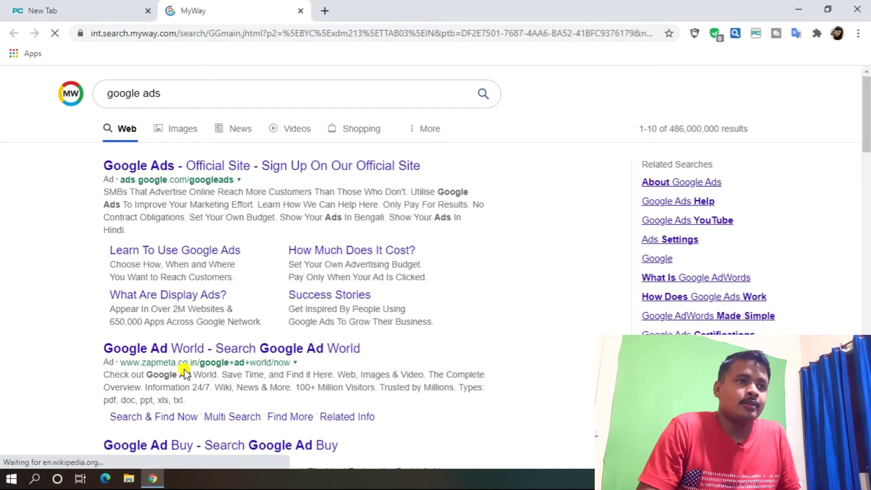
- Open the official Google Ads site from the search results and get started with the advertising account
{"action": "left_click", "coordinate": [171, 167]}
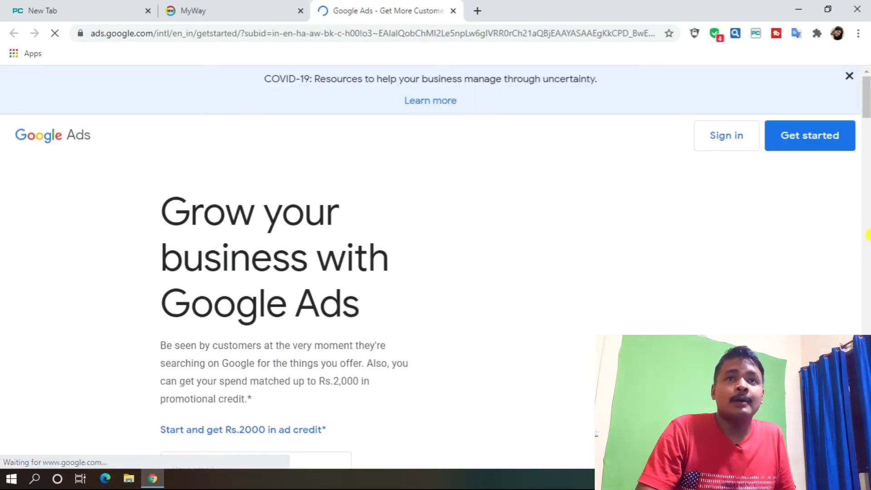
{"action": "left_click_drag", "start_coordinate": [868, 104], "coordinate": [867, 129]}
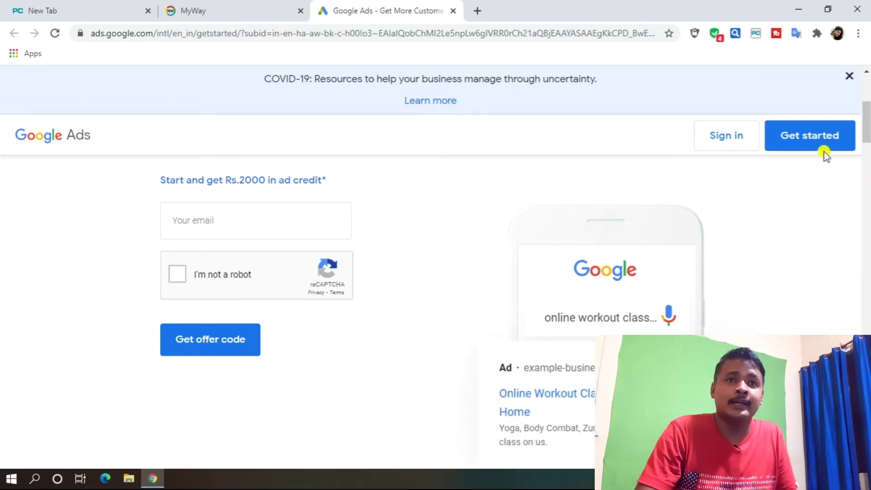
{"action": "left_click", "coordinate": [855, 150]}
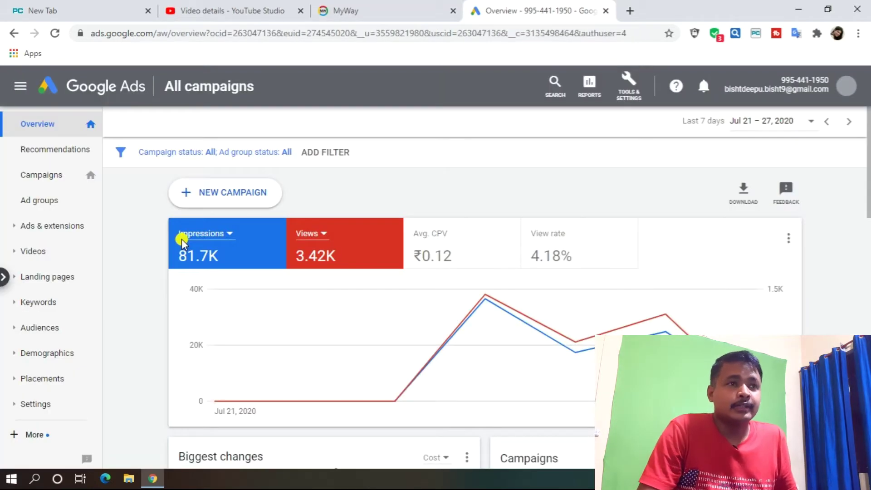
- Create a new campaign without a goal's guidance, using the Video type and the Custom video campaign subtype
{"action": "left_click", "coordinate": [219, 200]}
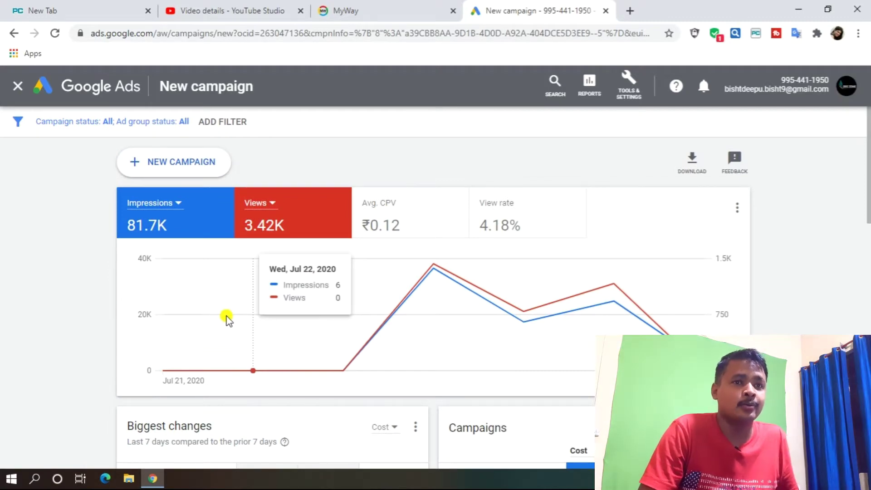
{"action": "left_click", "coordinate": [164, 162]}
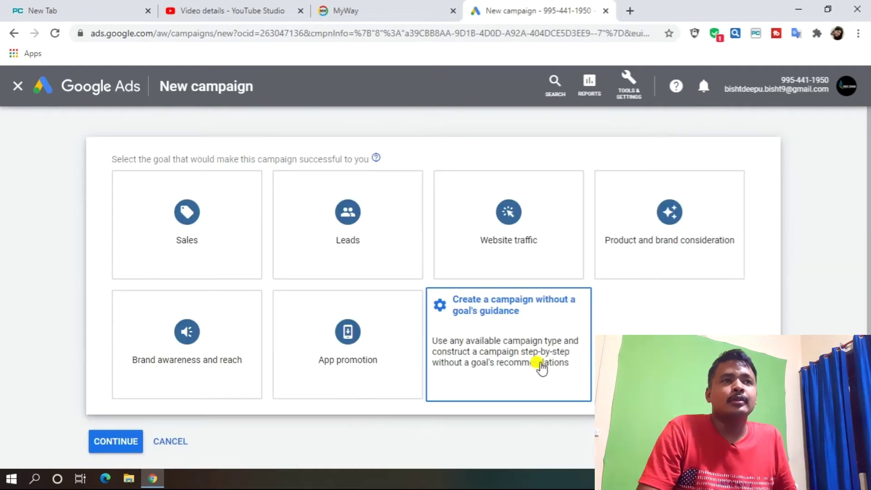
{"action": "left_click", "coordinate": [508, 345]}
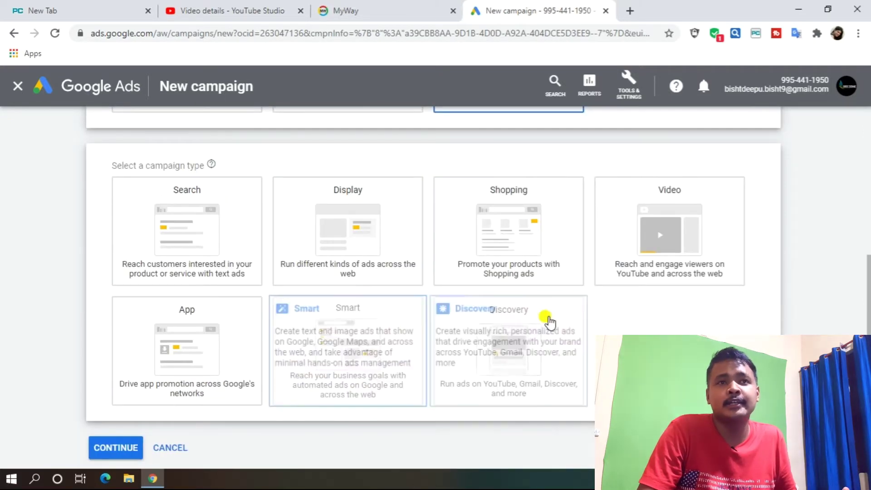
{"action": "left_click", "coordinate": [679, 241]}
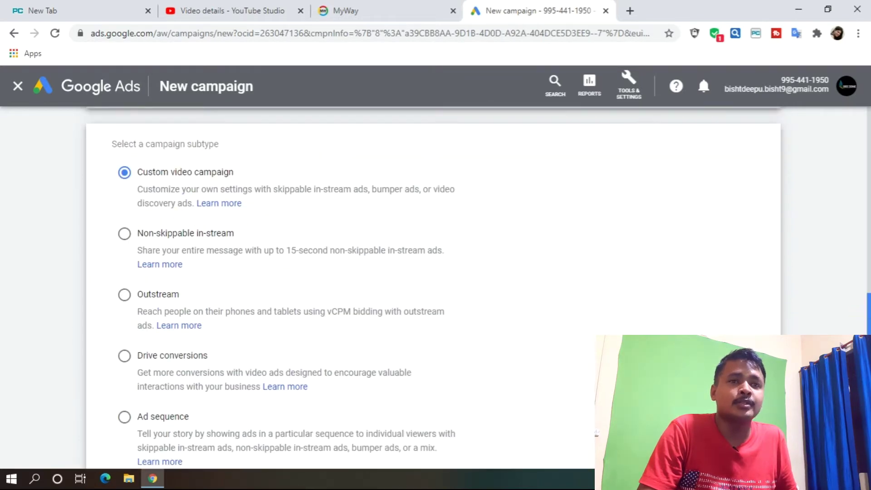
{"action": "scroll", "coordinate": [431, 290], "scroll_direction": "down", "scroll_amount": 4}
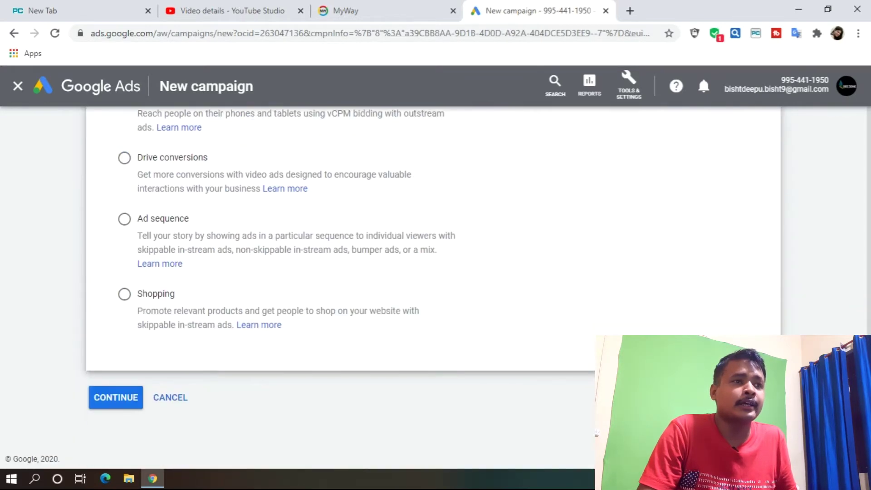
{"action": "left_click", "coordinate": [115, 398]}
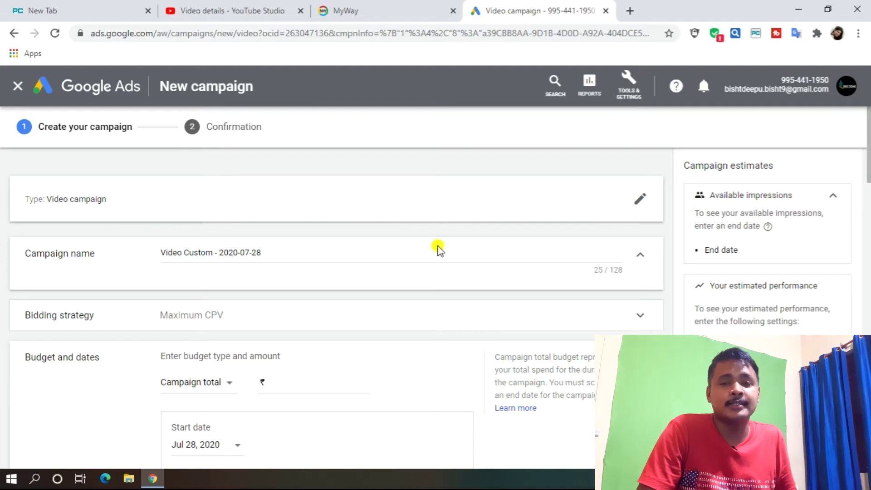
- Replace the default campaign name with "video promotion new"
{"action": "left_click", "coordinate": [434, 253]}
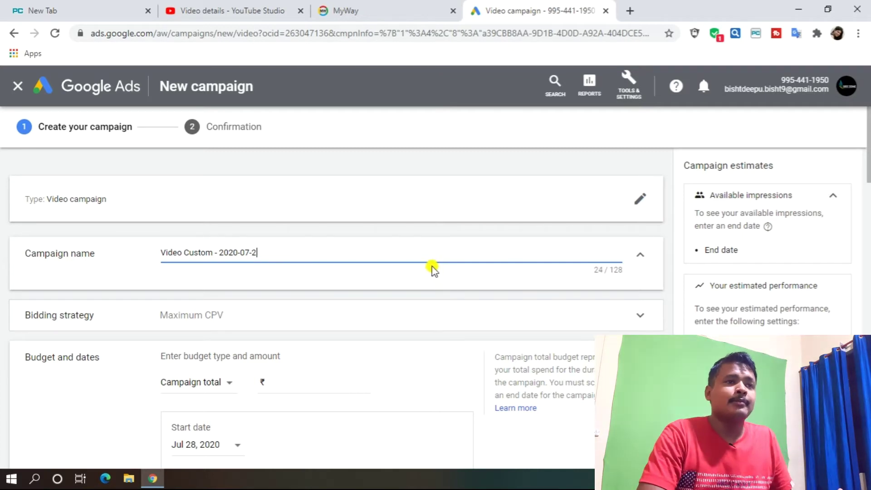
{"action": "key", "text": "BackSpace"}
{"action": "key", "text": "BackSpace"}
{"action": "key", "text": "BackSpace"}
{"action": "key", "text": "BackSpace"}
{"action": "key", "text": "BackSpace"}
{"action": "key", "text": "BackSpace"}
{"action": "key", "text": "BackSpace"}
{"action": "key", "text": "BackSpace"}
{"action": "key", "text": "BackSpace"}
{"action": "key", "text": "BackSpace"}
{"action": "key", "text": "BackSpace"}
{"action": "key", "text": "BackSpace"}
{"action": "key", "text": "BackSpace"}
{"action": "key", "text": "BackSpace"}
{"action": "key", "text": "BackSpace"}
{"action": "key", "text": "BackSpace"}
{"action": "key", "text": "BackSpace"}
{"action": "key", "text": "BackSpace"}
{"action": "key", "text": "BackSpace"}
{"action": "key", "text": "BackSpace"}
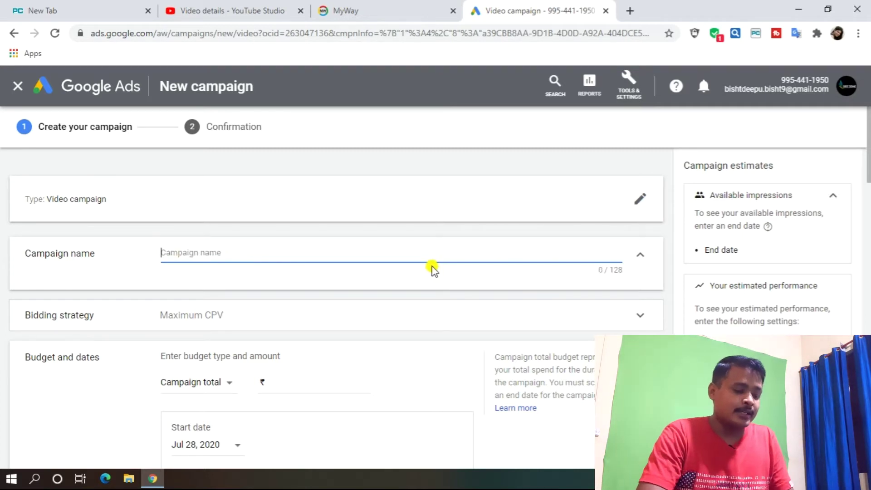
{"action": "type", "text": "video promotion new"}
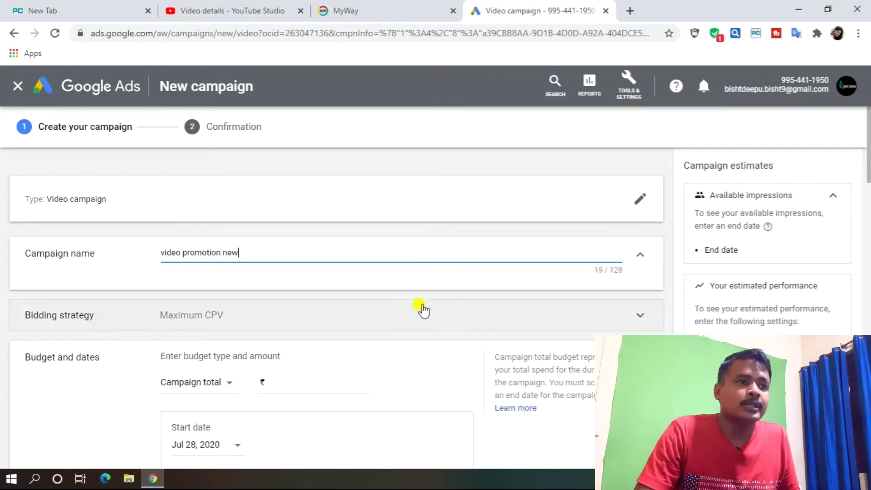
- Review the available bid strategies and choose Maximum CPV for the campaign
{"action": "left_click", "coordinate": [643, 322]}
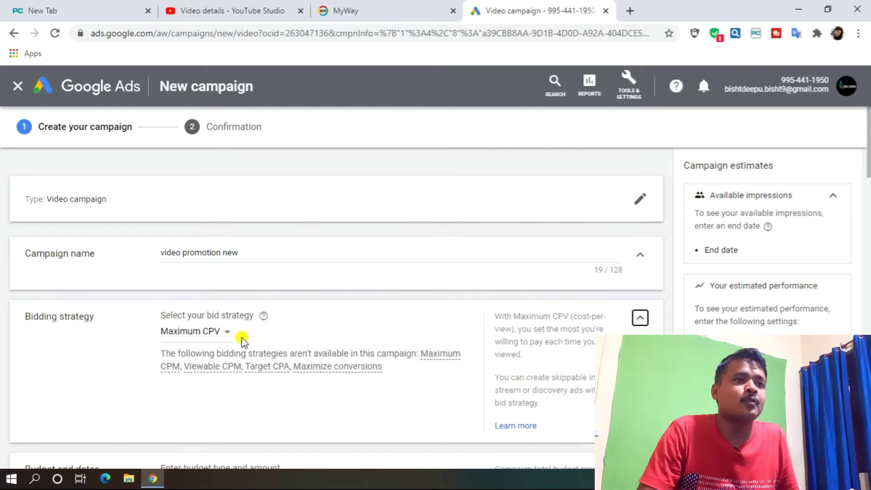
{"action": "left_click", "coordinate": [222, 333]}
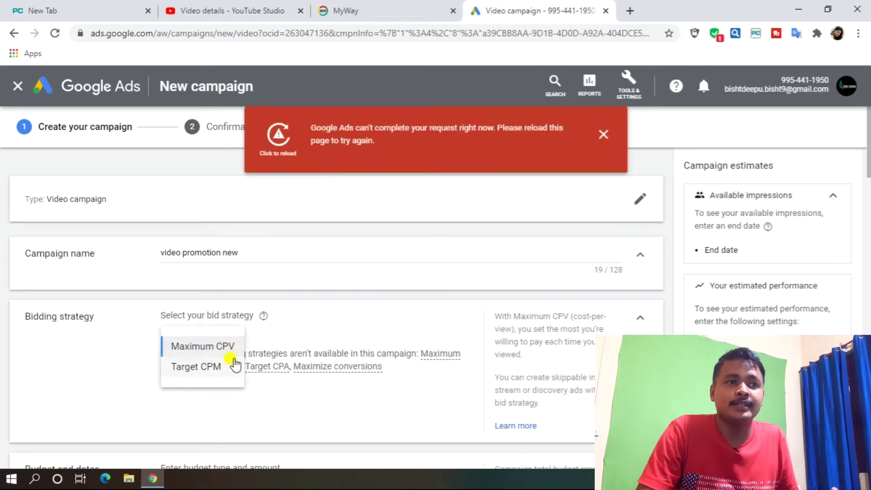
{"action": "left_click", "coordinate": [226, 346]}
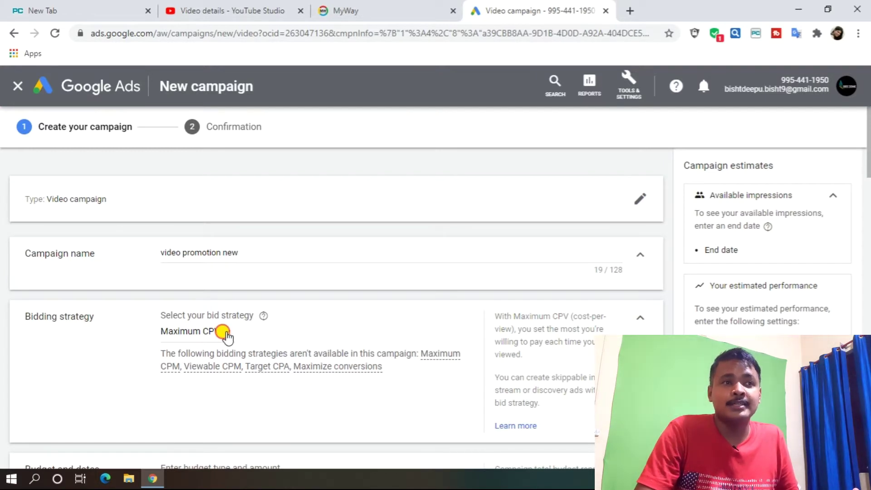
{"action": "left_click", "coordinate": [227, 337]}
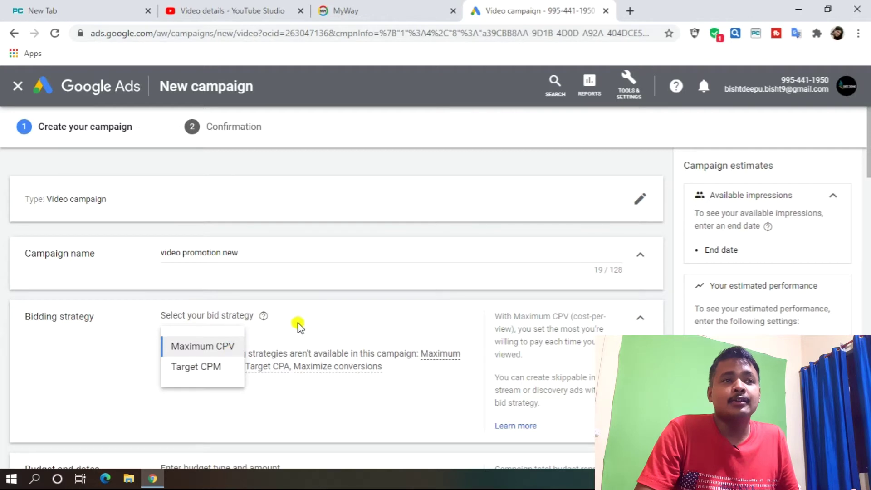
{"action": "left_click", "coordinate": [316, 320]}
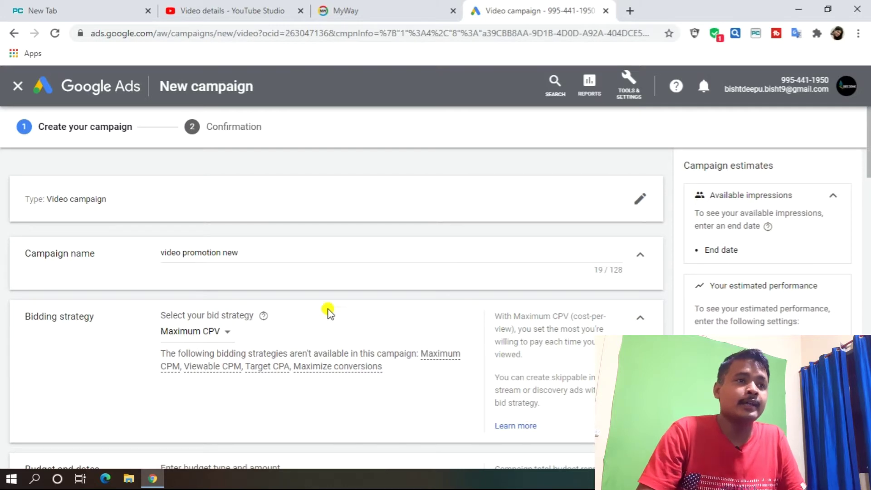
{"action": "left_click", "coordinate": [226, 337]}
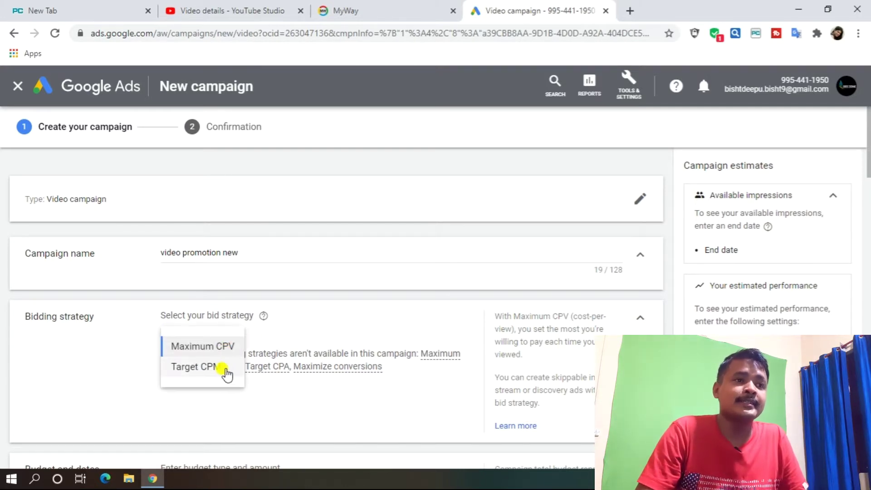
{"action": "left_click", "coordinate": [298, 332]}
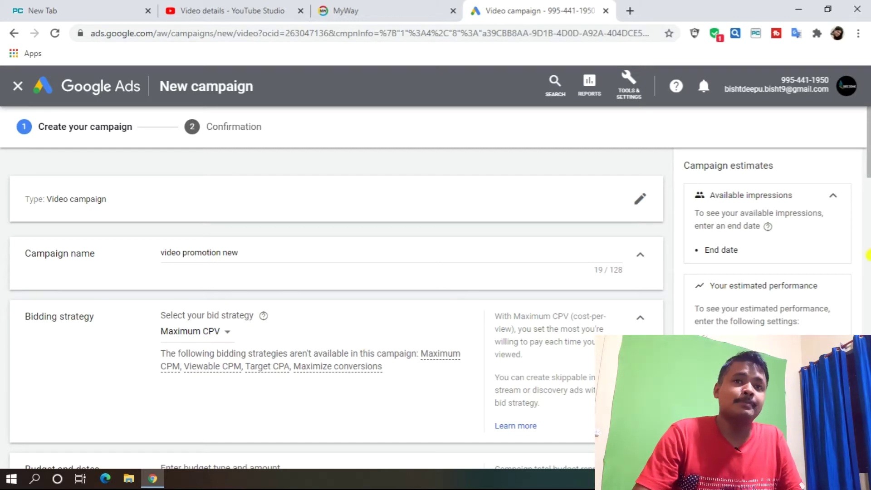
- Set the campaign budget type to Daily with an amount of ₹100.00
{"action": "left_click_drag", "start_coordinate": [868, 172], "coordinate": [867, 229]}
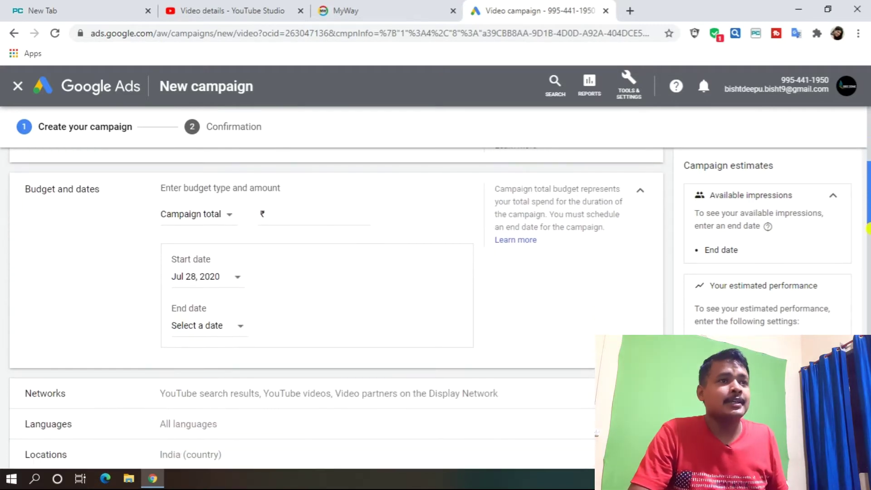
{"action": "left_click", "coordinate": [227, 219]}
{"action": "left_click", "coordinate": [217, 230]}
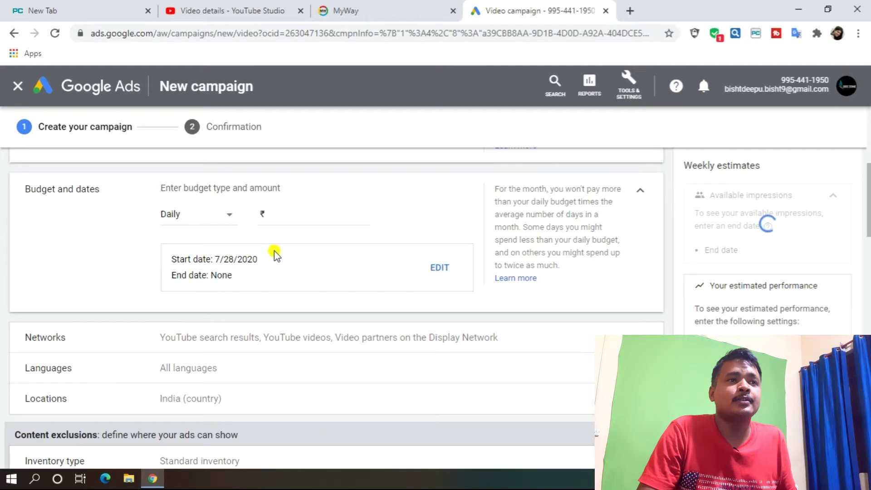
{"action": "left_click", "coordinate": [311, 217]}
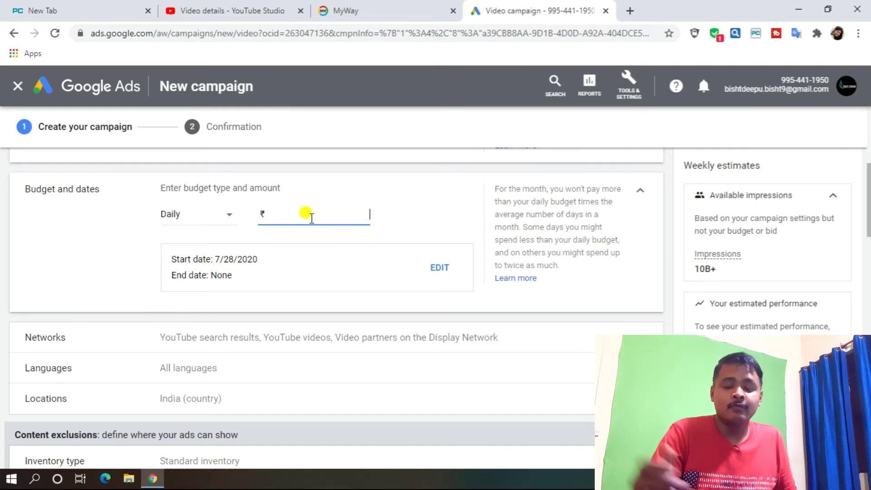
{"action": "type", "text": "00"}
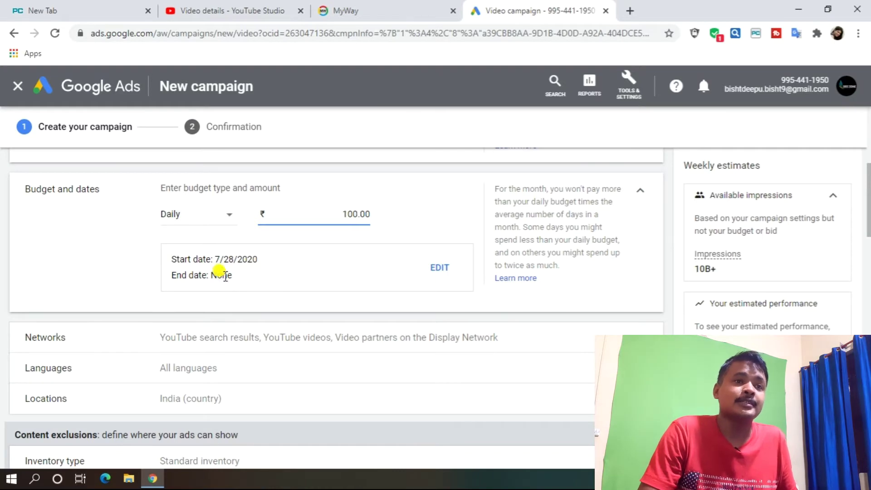
- Exclude Video partners on the Display Network from the campaign's networks
{"action": "left_click_drag", "start_coordinate": [867, 179], "coordinate": [867, 202]}
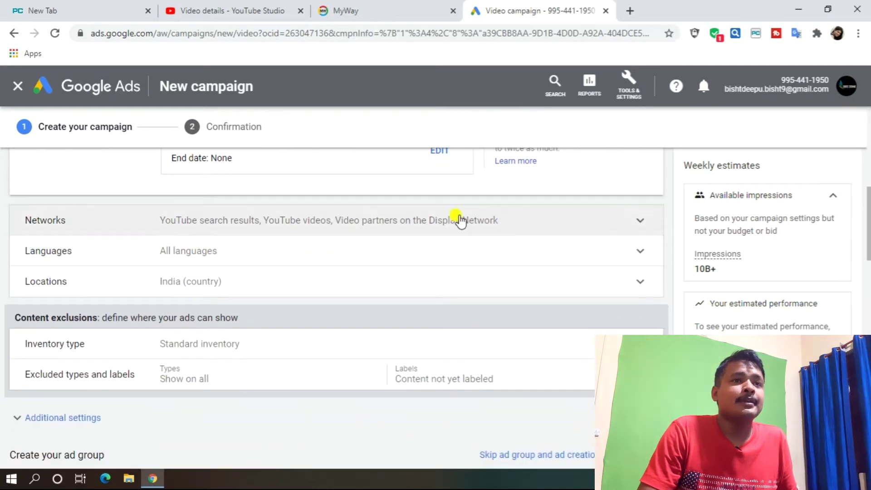
{"action": "left_click", "coordinate": [460, 220]}
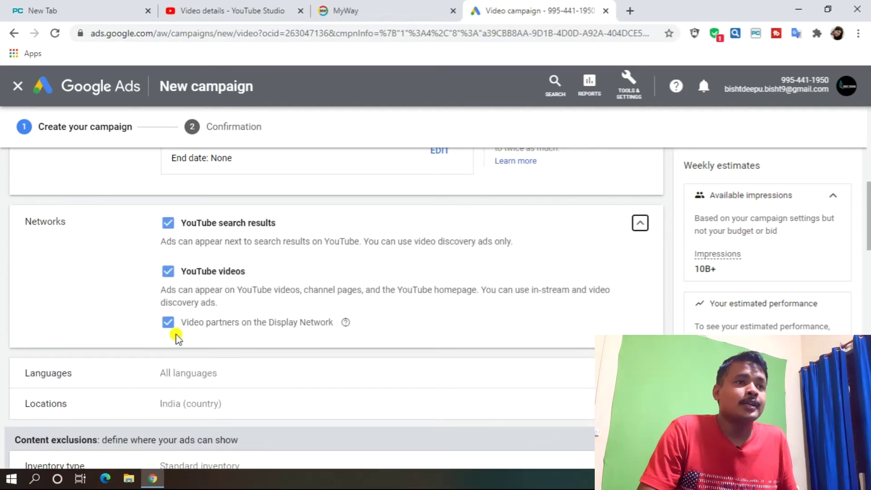
{"action": "left_click", "coordinate": [167, 321]}
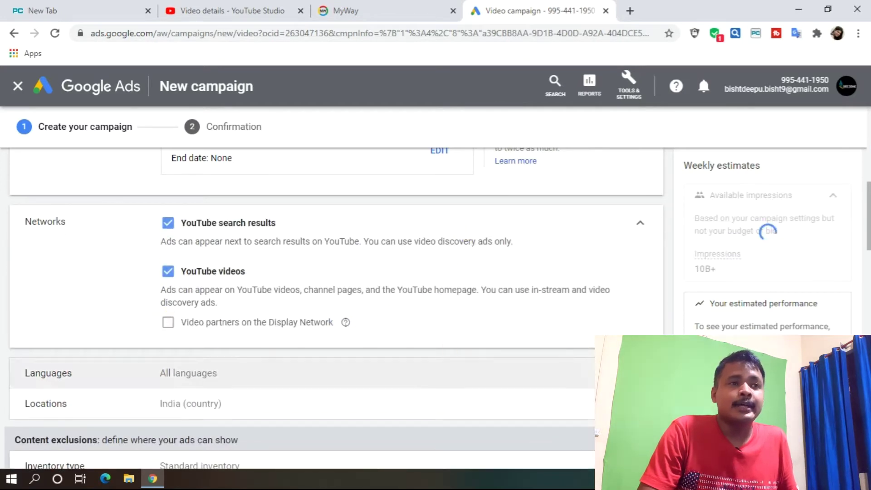
- Set Hindi as the language spoken by the campaign's customers
{"action": "left_click_drag", "start_coordinate": [868, 207], "coordinate": [867, 231]}
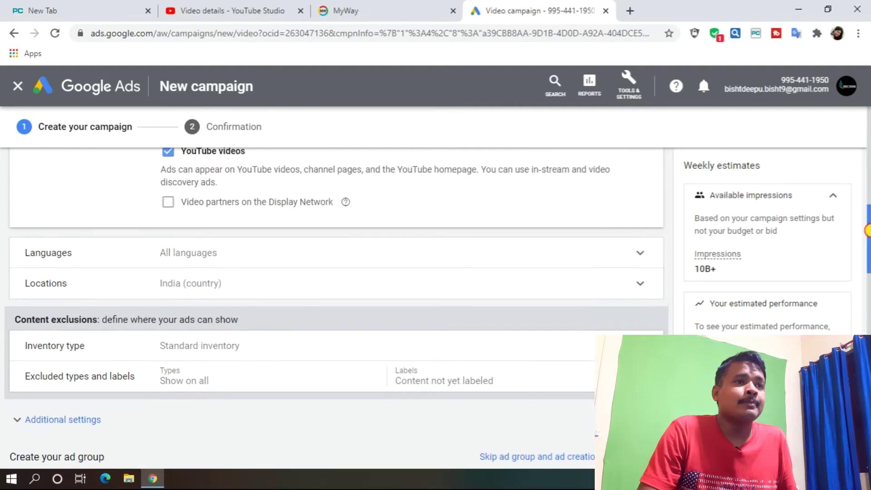
{"action": "left_click", "coordinate": [278, 248]}
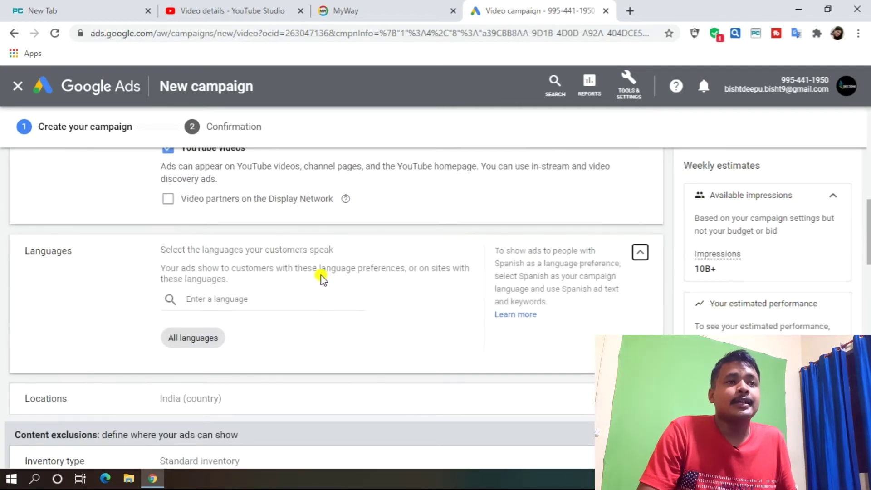
{"action": "left_click", "coordinate": [254, 299]}
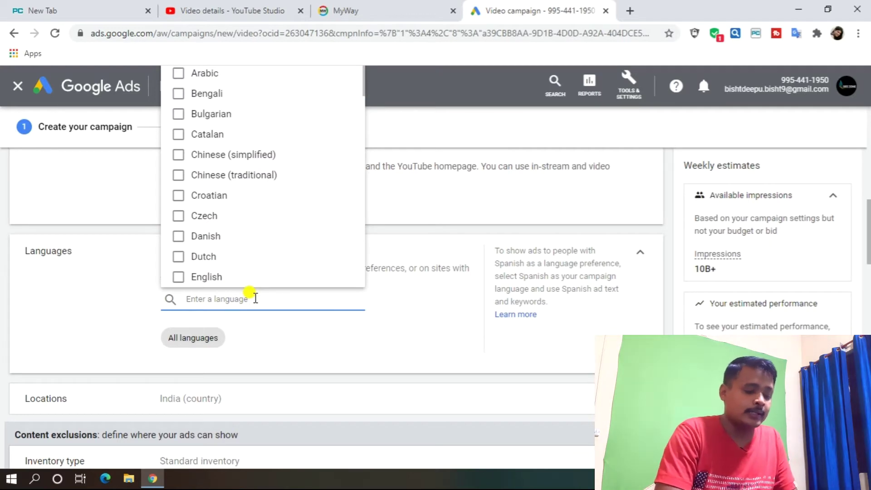
{"action": "type", "text": "hindi"}
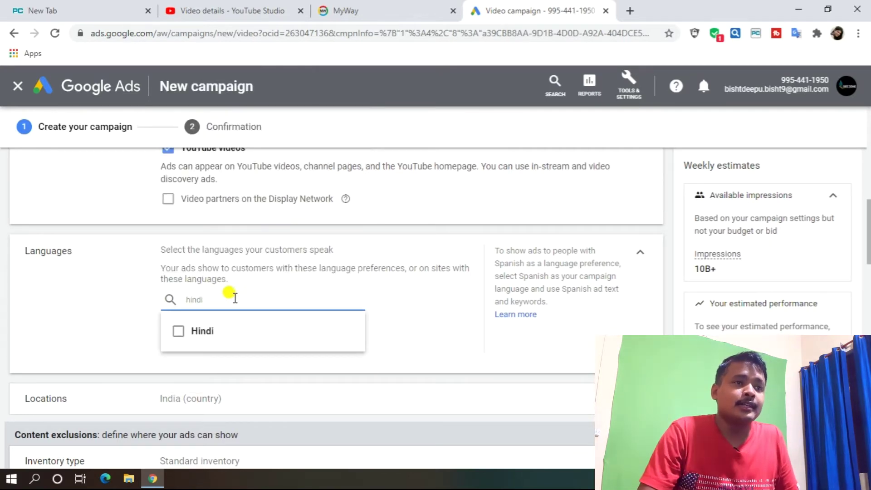
{"action": "left_click", "coordinate": [204, 334]}
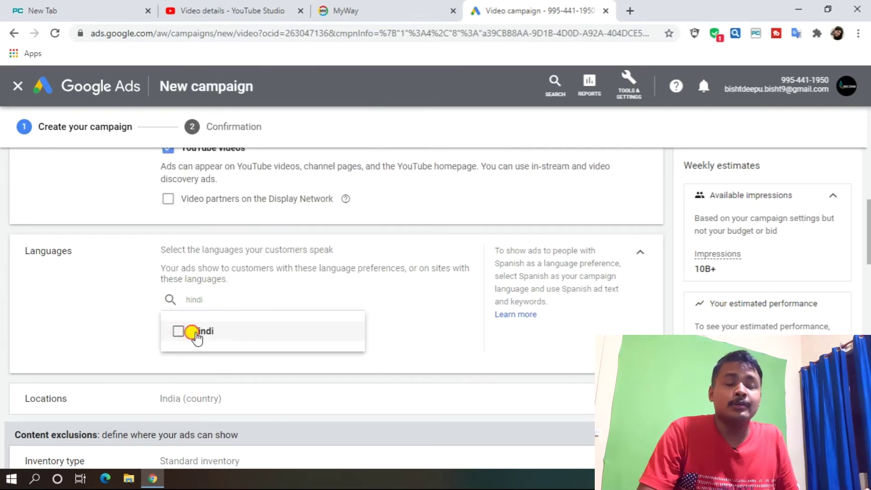
{"action": "left_click", "coordinate": [426, 340]}
- Switch the campaign's location targeting to another location and add Nepal as a targeted country
{"action": "left_click", "coordinate": [252, 399]}
{"action": "scroll", "coordinate": [868, 238], "scroll_direction": "down", "scroll_amount": 3}
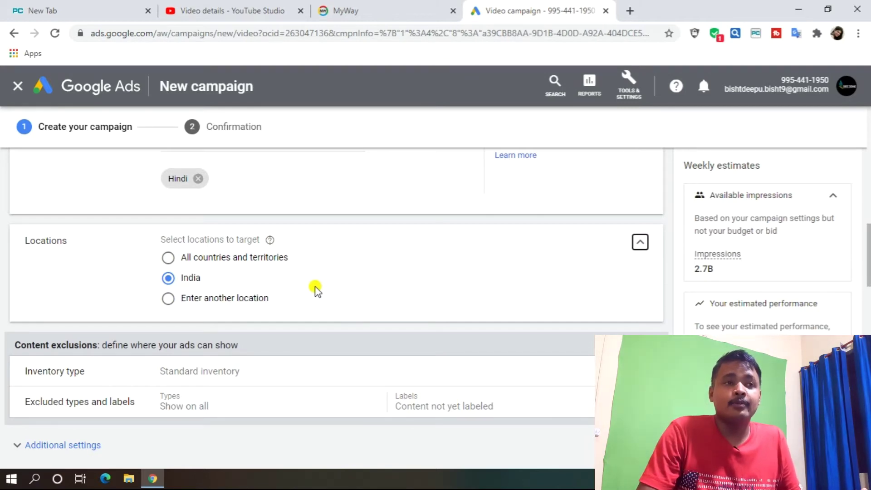
{"action": "left_click", "coordinate": [179, 298]}
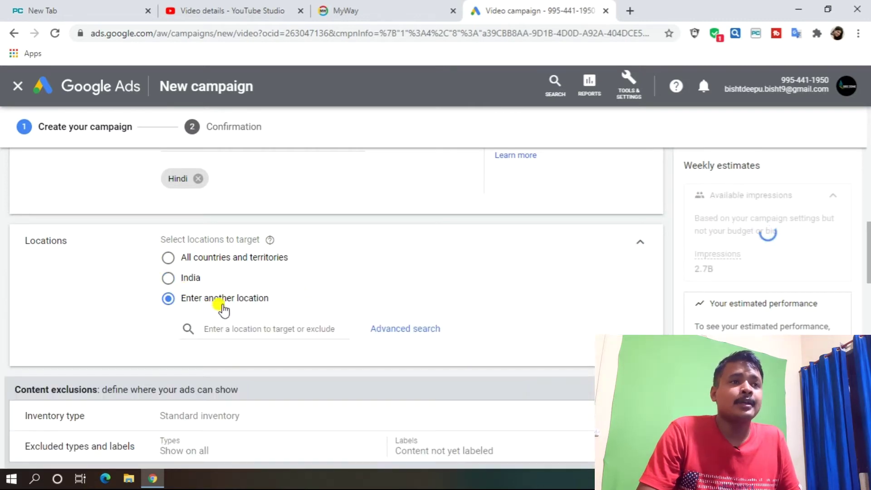
{"action": "left_click", "coordinate": [224, 326]}
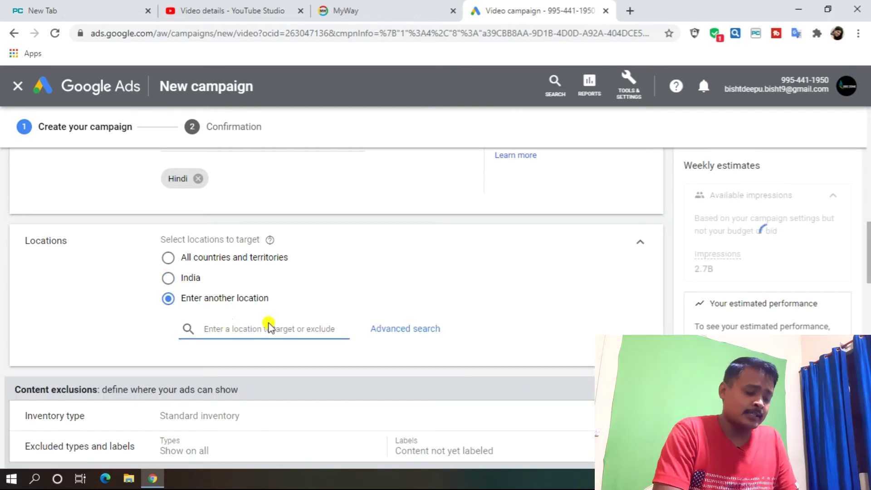
{"action": "type", "text": "nepak"}
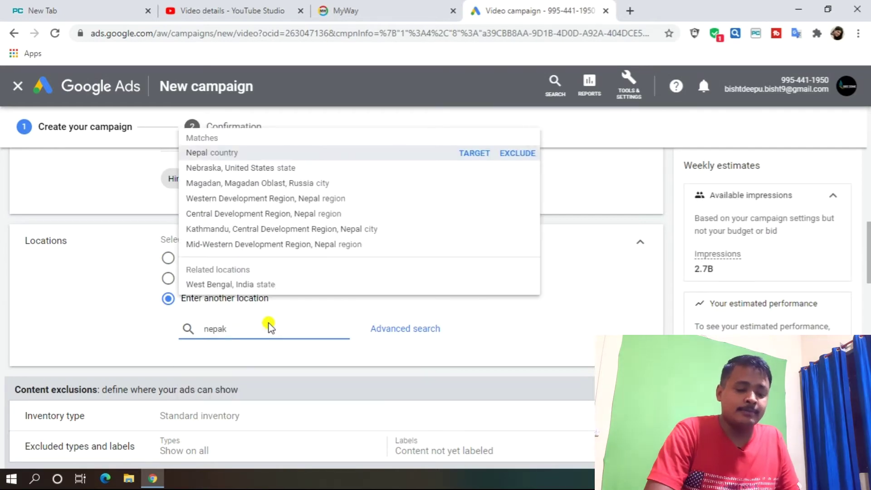
{"action": "key", "text": "BackSpace"}
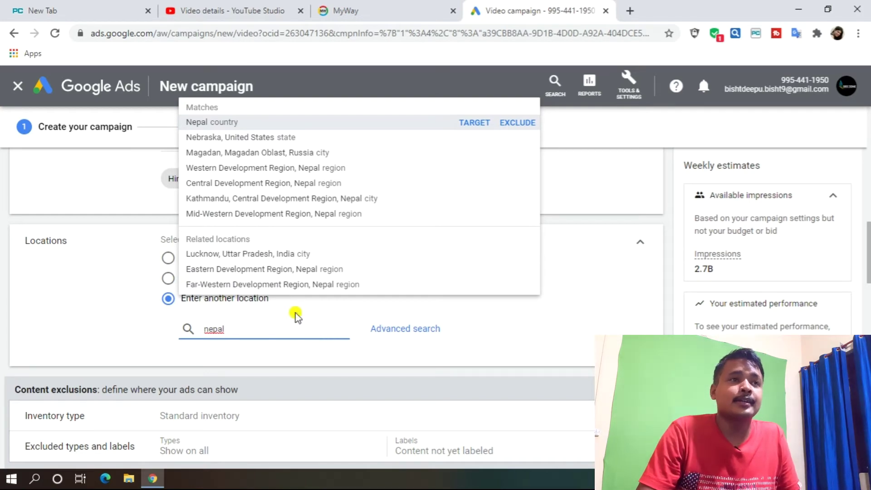
{"action": "left_click", "coordinate": [247, 125]}
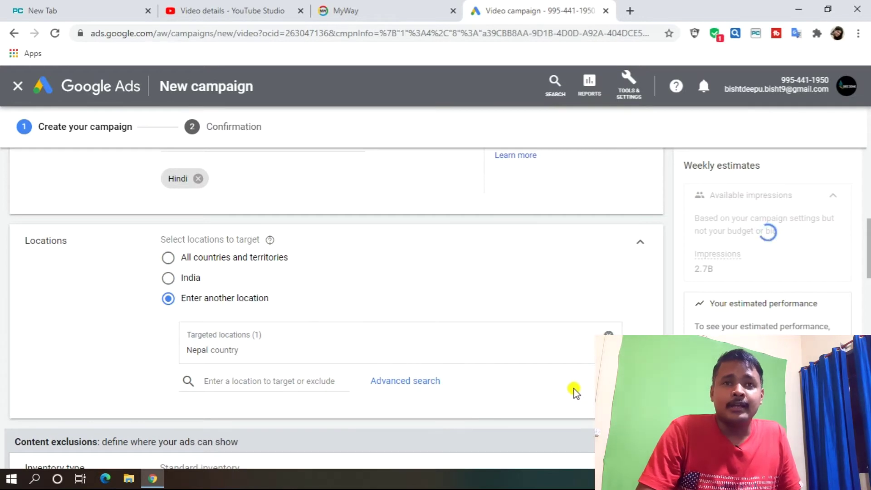
- Add India to the campaign's list of targeted locations
{"action": "left_click_drag", "start_coordinate": [867, 259], "coordinate": [868, 274]}
{"action": "left_click", "coordinate": [285, 296]}
{"action": "type", "text": "india"}
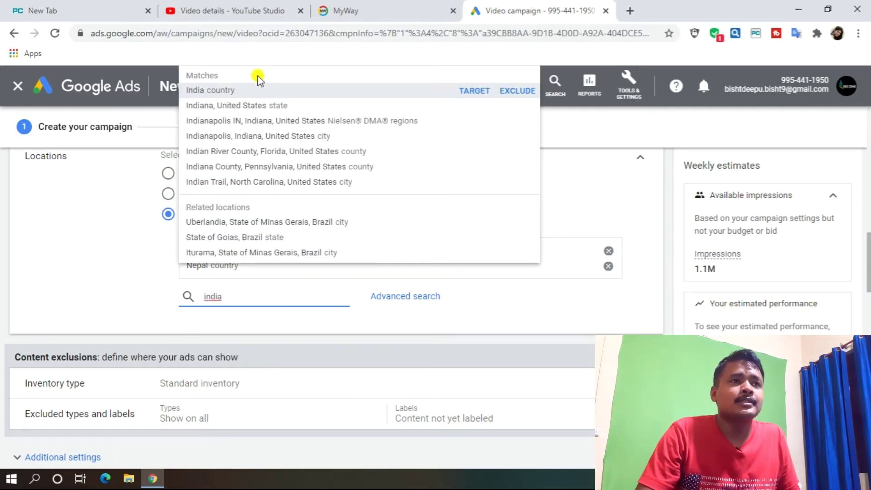
{"action": "left_click", "coordinate": [256, 91]}
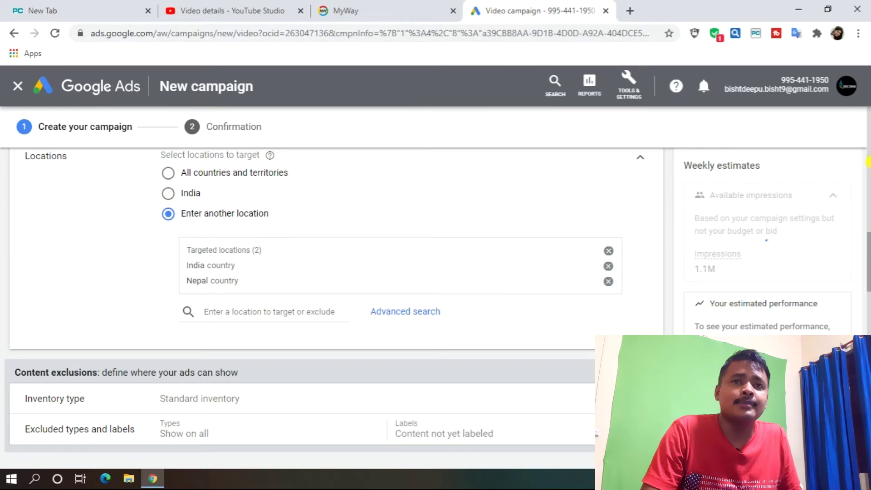
- Set the content exclusions' inventory type to Expanded inventory
{"action": "scroll", "coordinate": [868, 245], "scroll_direction": "down", "scroll_amount": 4}
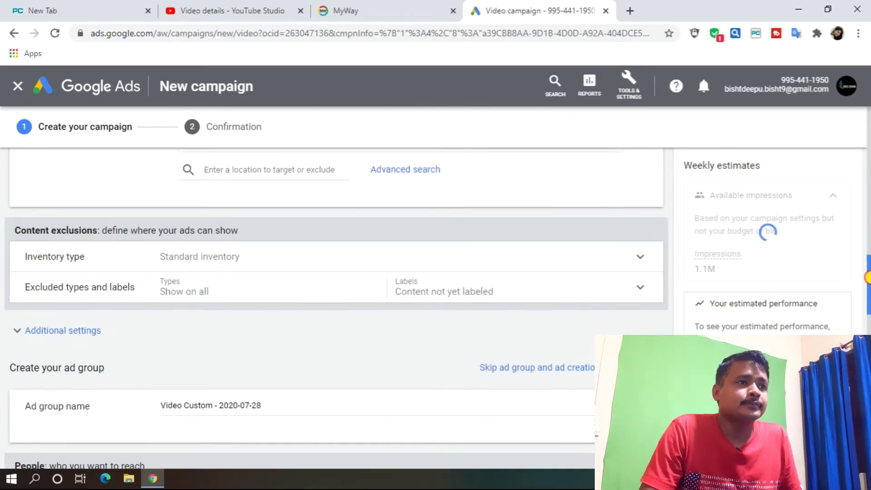
{"action": "scroll", "coordinate": [867, 279], "scroll_direction": "down", "scroll_amount": 1}
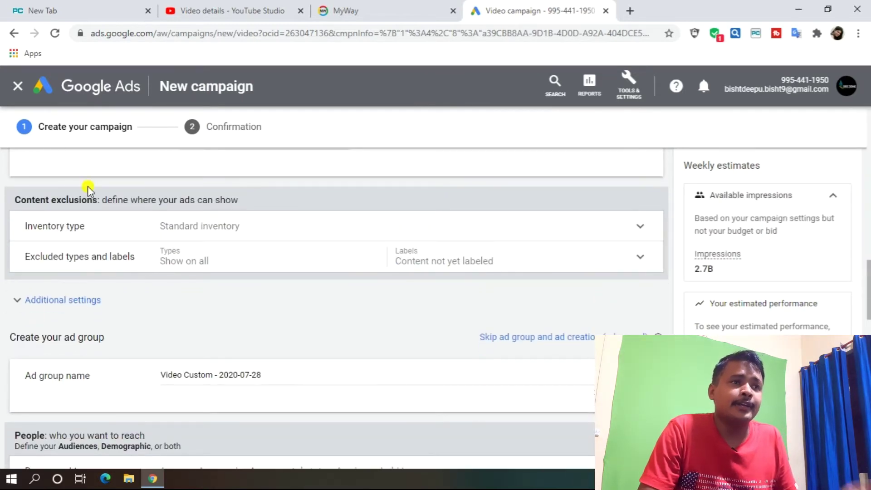
{"action": "left_click", "coordinate": [174, 233]}
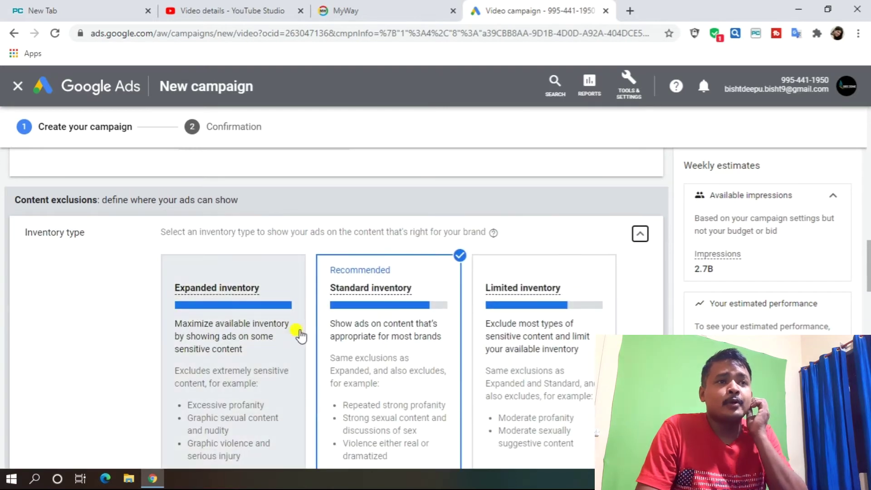
{"action": "left_click", "coordinate": [239, 285]}
- Exclude embedded YouTube videos and live streaming videos, and remove the exclusion of content not yet labeled
{"action": "left_click_drag", "start_coordinate": [867, 263], "coordinate": [867, 310]}
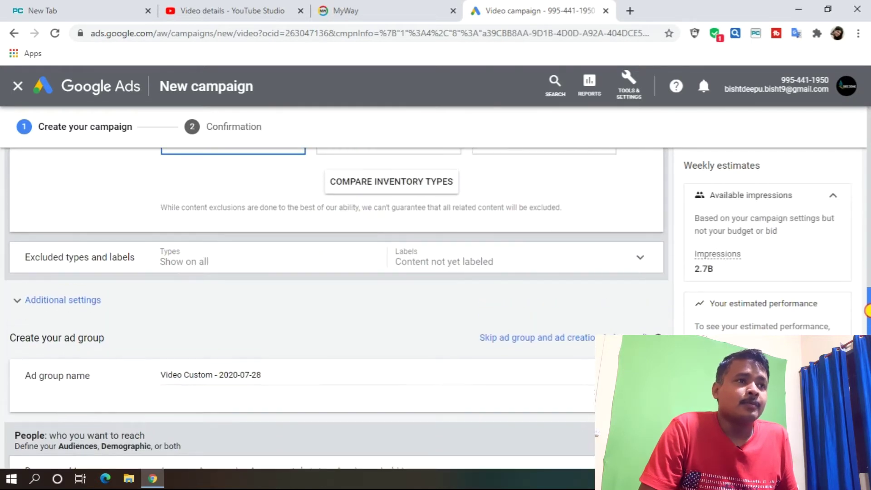
{"action": "left_click", "coordinate": [193, 261]}
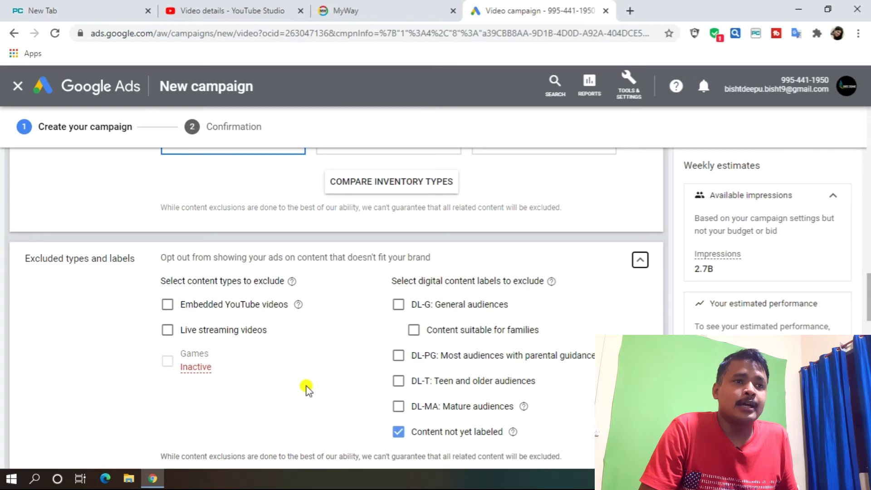
{"action": "left_click", "coordinate": [195, 312]}
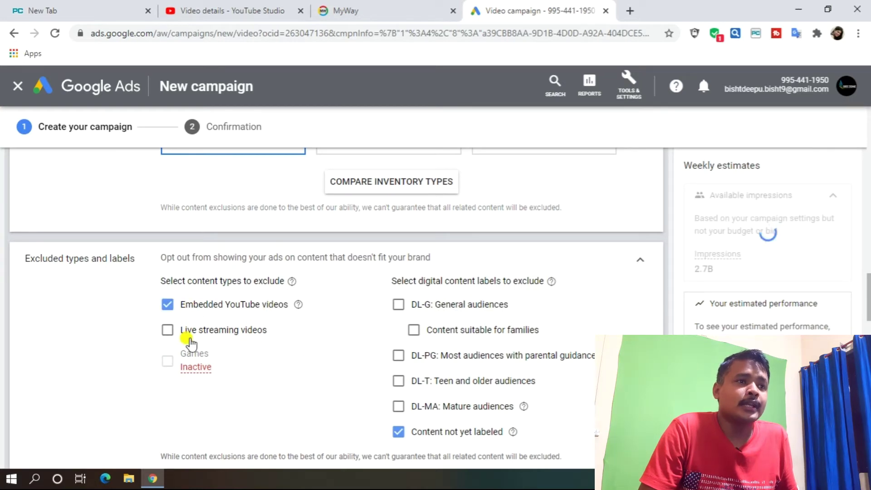
{"action": "left_click", "coordinate": [188, 333]}
{"action": "left_click", "coordinate": [402, 435]}
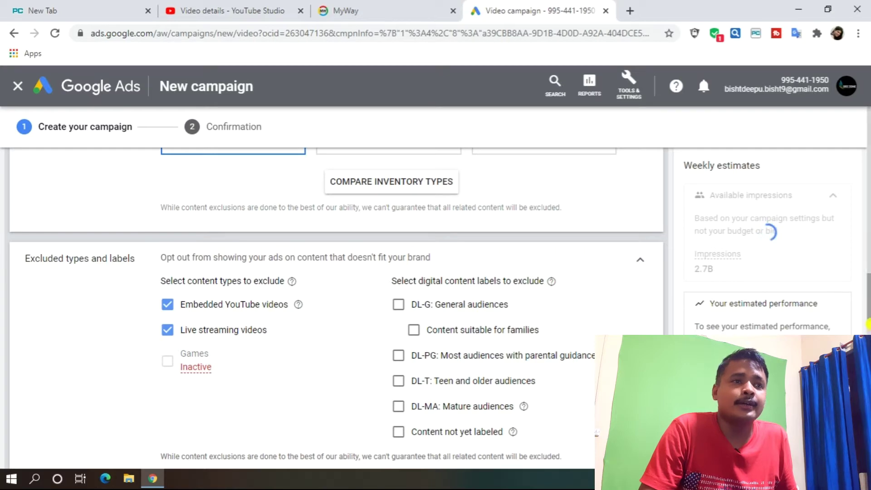
- In the additional settings, set specific device targeting to mobile phones only, leaving out computers, tablets and TV screens
{"action": "left_click_drag", "start_coordinate": [867, 303], "coordinate": [756, 329]}
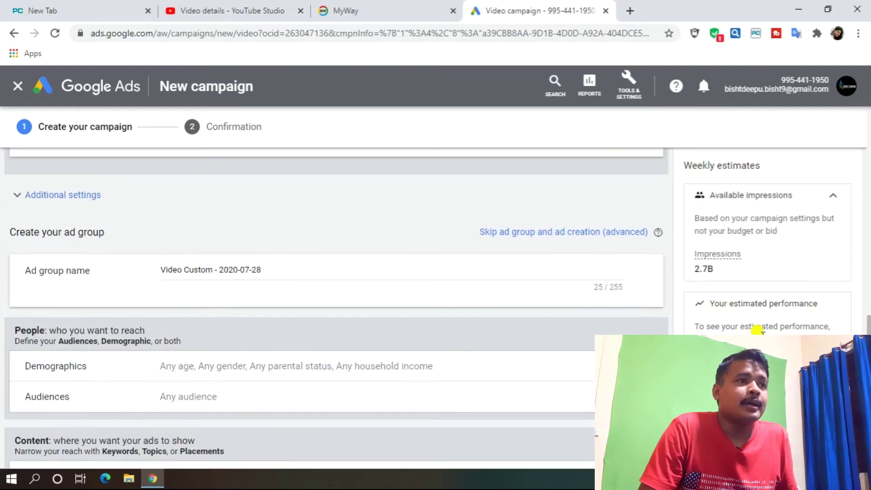
{"action": "left_click", "coordinate": [68, 195]}
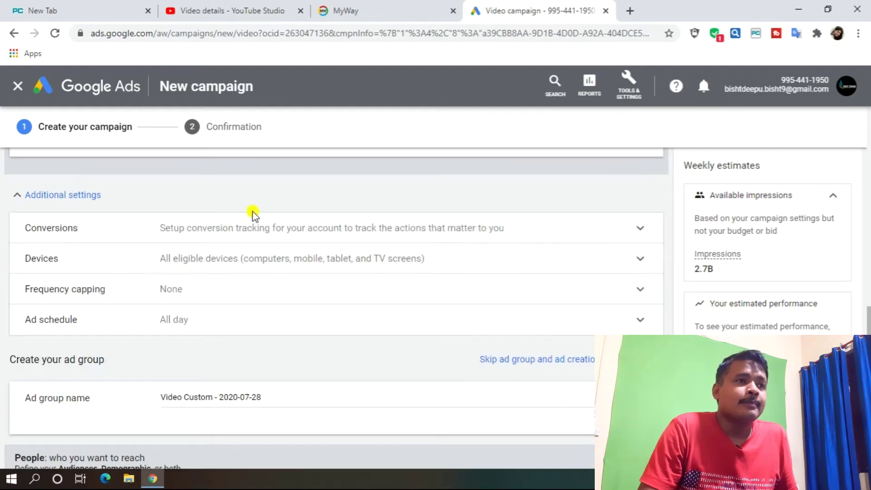
{"action": "left_click", "coordinate": [188, 261]}
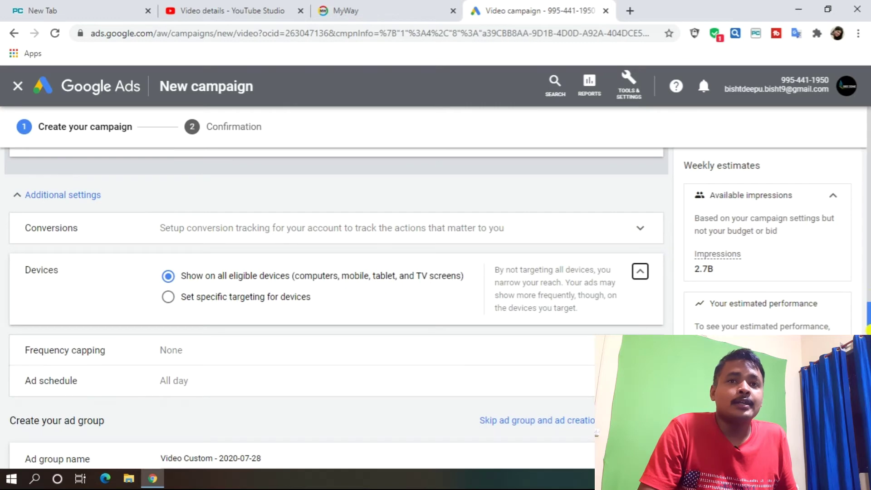
{"action": "scroll", "coordinate": [281, 263], "scroll_direction": "down", "scroll_amount": 1}
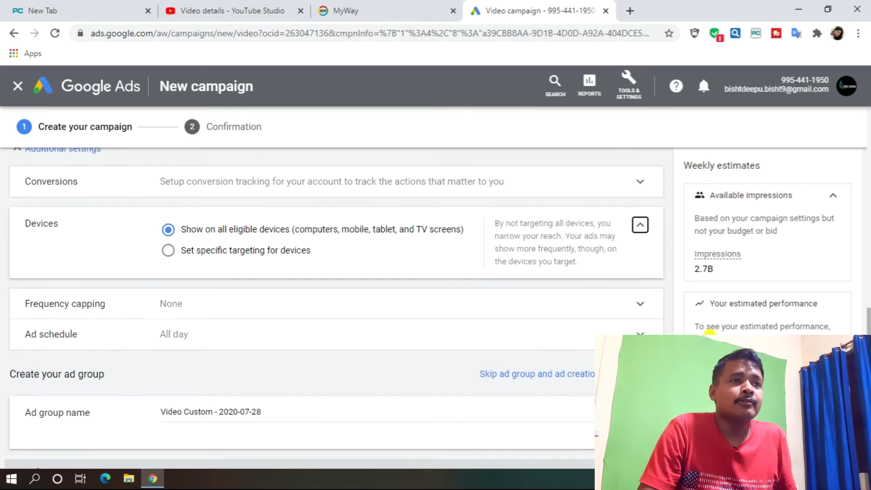
{"action": "left_click", "coordinate": [195, 254]}
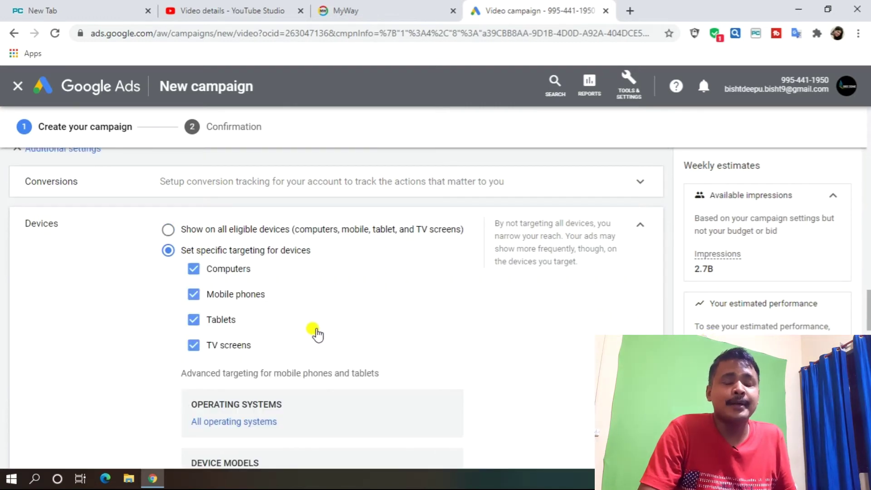
{"action": "left_click", "coordinate": [193, 346]}
{"action": "left_click", "coordinate": [194, 320]}
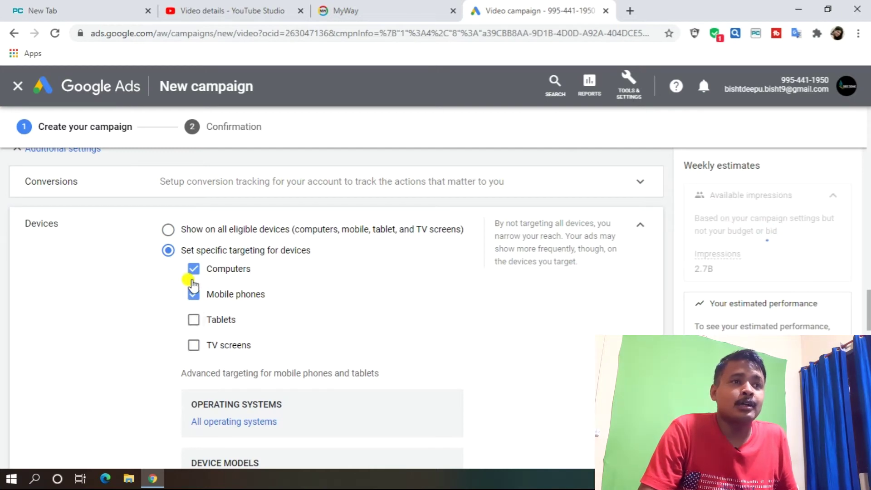
{"action": "left_click", "coordinate": [192, 268]}
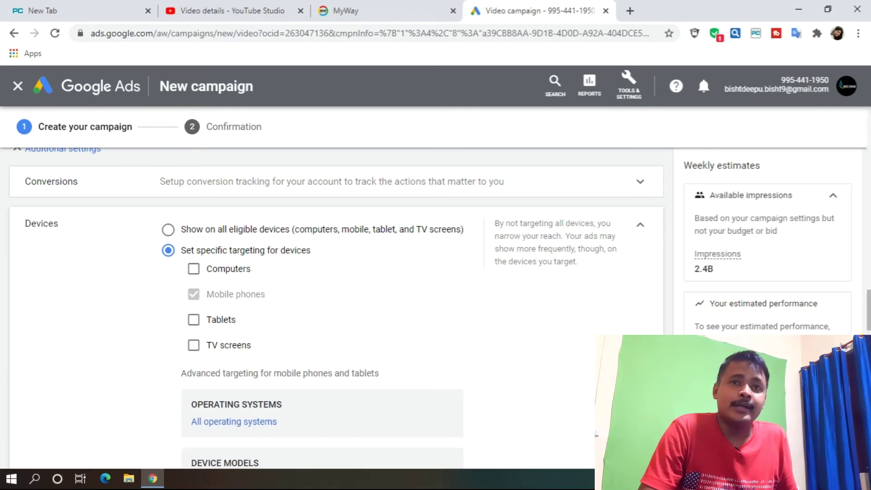
- Cap the campaign's view frequency at 1 view per month for the same user
{"action": "scroll", "coordinate": [867, 318], "scroll_direction": "down", "scroll_amount": 7}
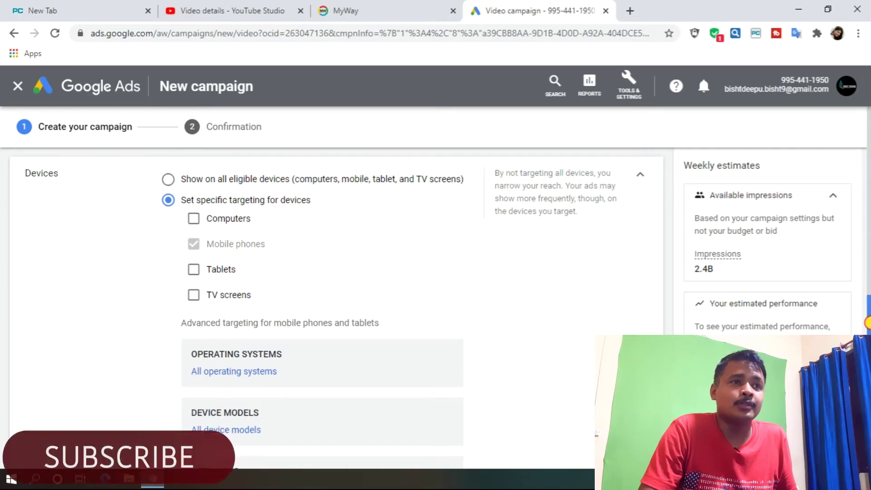
{"action": "scroll", "coordinate": [868, 318], "scroll_direction": "down", "scroll_amount": 3}
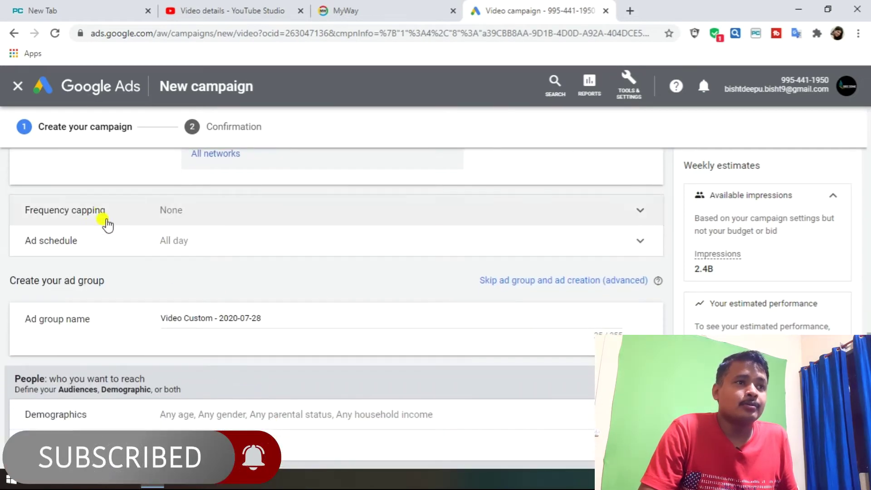
{"action": "left_click", "coordinate": [346, 223]}
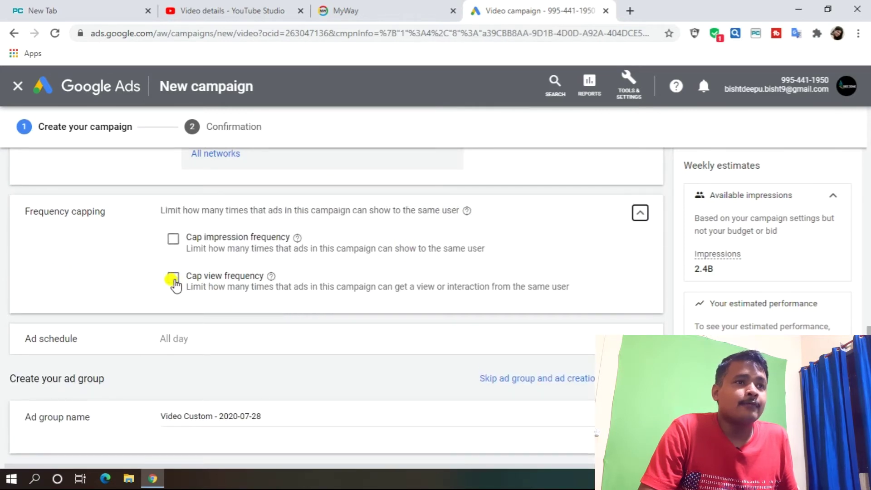
{"action": "left_click", "coordinate": [173, 278]}
{"action": "left_click", "coordinate": [249, 312]}
{"action": "type", "text": "1"}
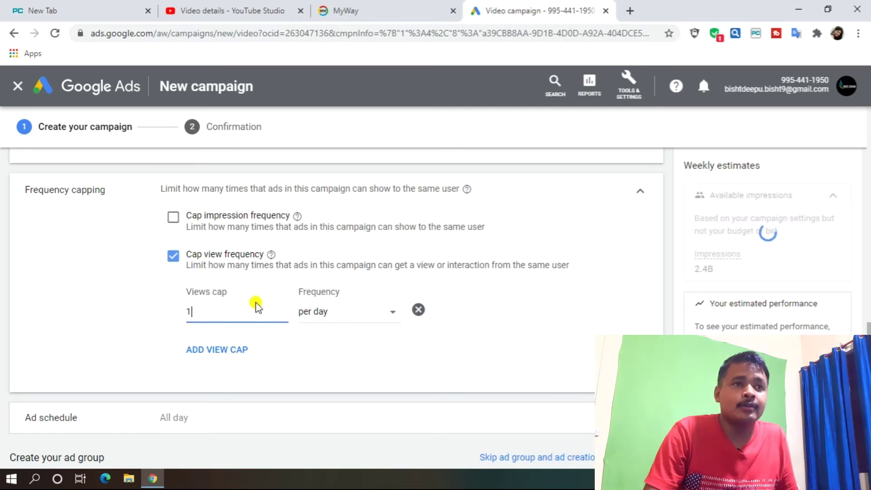
{"action": "left_click", "coordinate": [355, 318]}
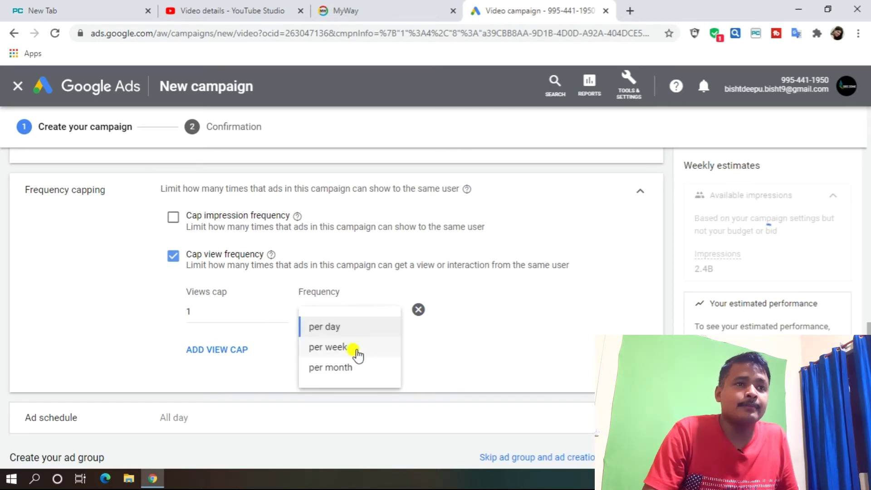
{"action": "left_click", "coordinate": [351, 369]}
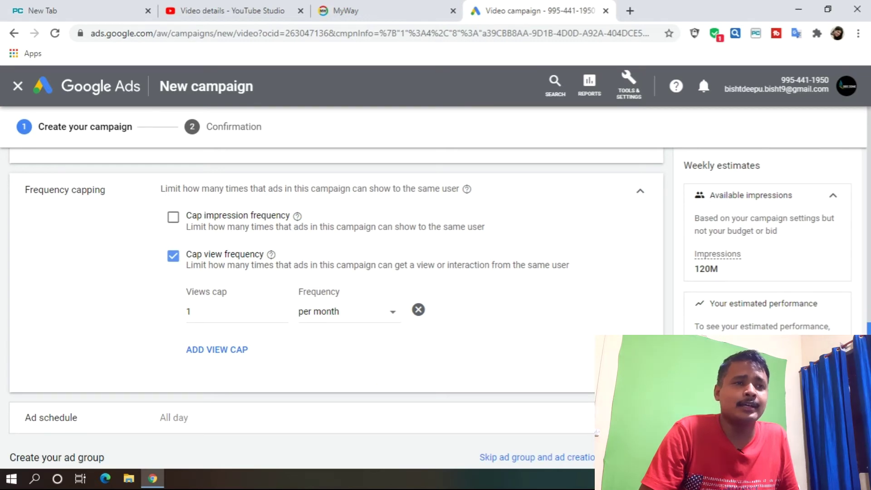
- Review the ad schedule and the ad group name at the start of the ad group settings
{"action": "scroll", "coordinate": [336, 309], "scroll_direction": "down", "scroll_amount": 4}
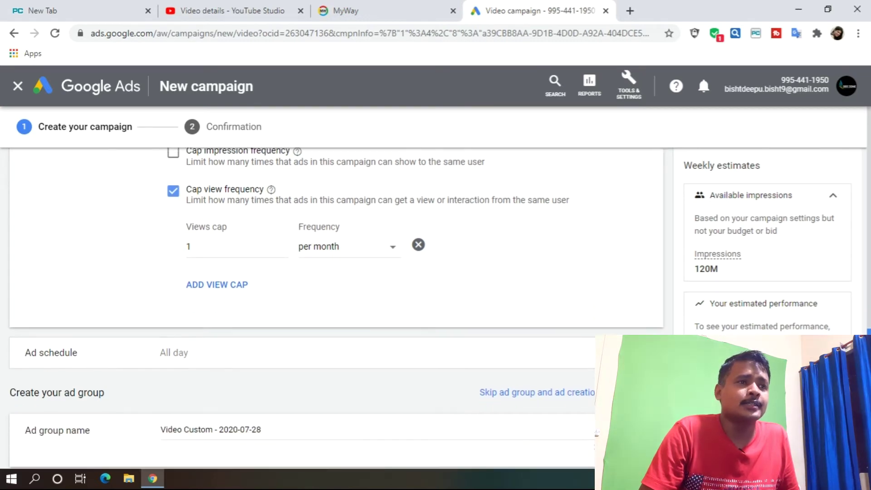
{"action": "scroll", "coordinate": [336, 309], "scroll_direction": "down", "scroll_amount": 1}
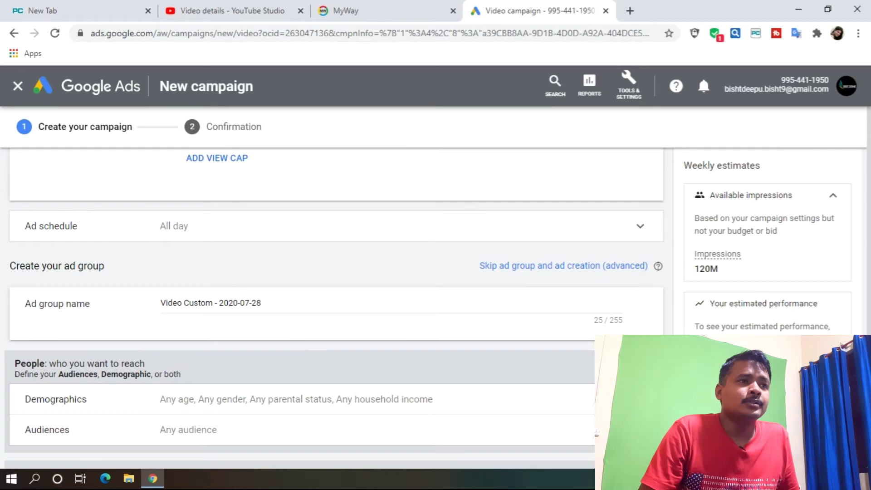
{"action": "scroll", "coordinate": [335, 309], "scroll_direction": "down", "scroll_amount": 1}
{"action": "scroll", "coordinate": [336, 318], "scroll_direction": "down", "scroll_amount": 1}
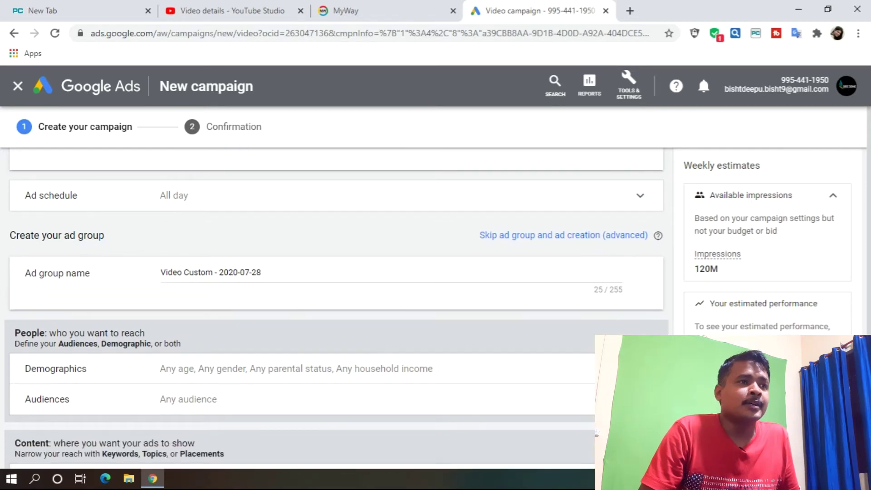
{"action": "scroll", "coordinate": [336, 307], "scroll_direction": "down", "scroll_amount": 1}
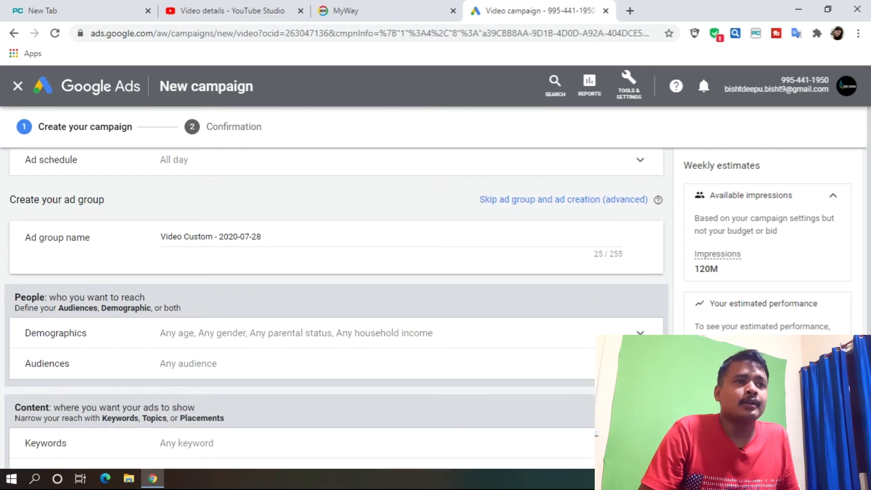
{"action": "left_click_drag", "start_coordinate": [267, 236], "coordinate": [159, 237]}
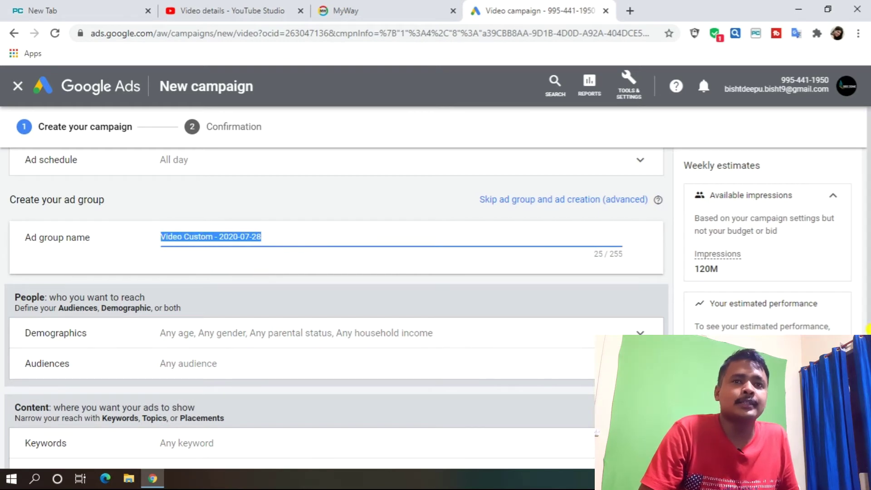
{"action": "scroll", "coordinate": [336, 308], "scroll_direction": "down", "scroll_amount": 2}
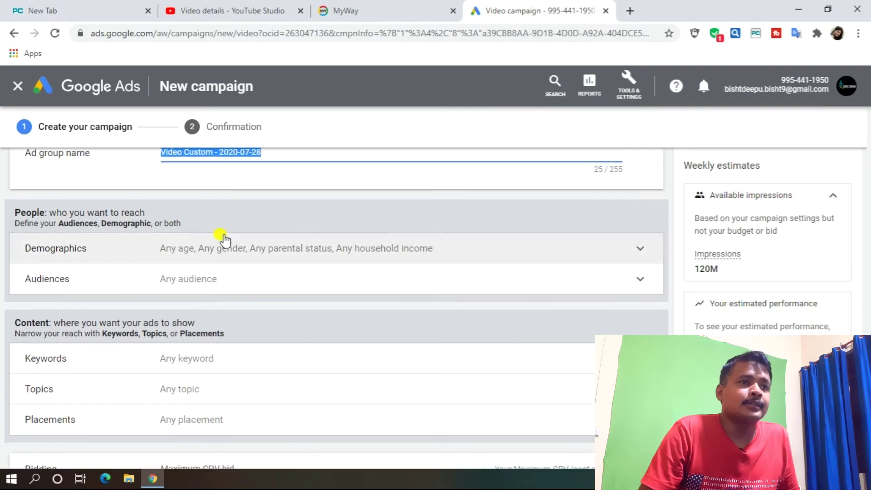
- In the ad group's demographics, exclude the age groups 45 - 54, 55 - 64, 65+ and Unknown
{"action": "left_click", "coordinate": [226, 249]}
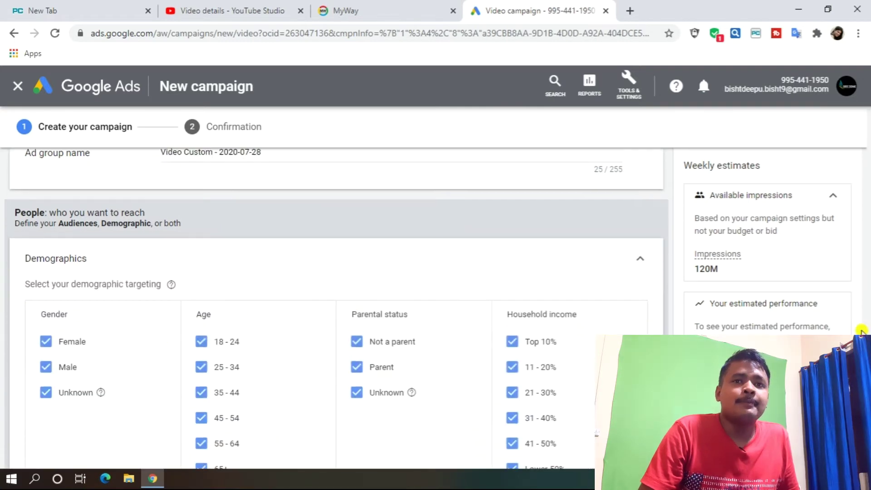
{"action": "scroll", "coordinate": [336, 309], "scroll_direction": "down", "scroll_amount": 4}
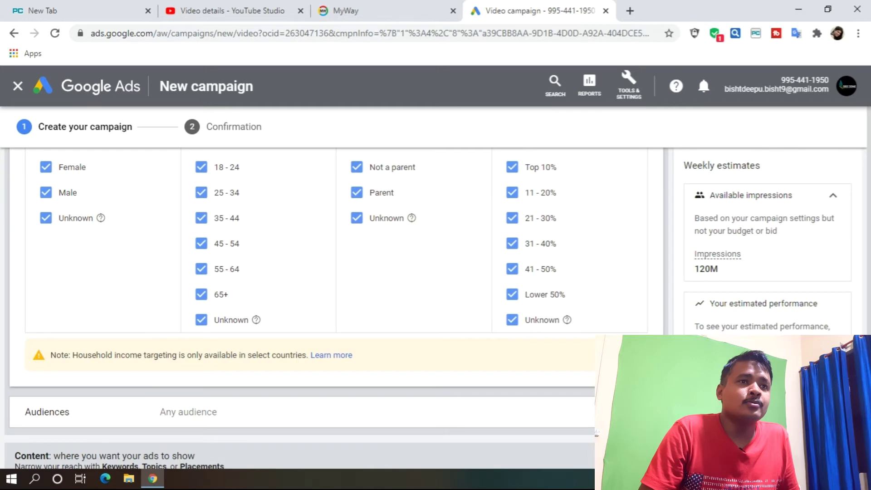
{"action": "scroll", "coordinate": [107, 443], "scroll_direction": "up", "scroll_amount": 1}
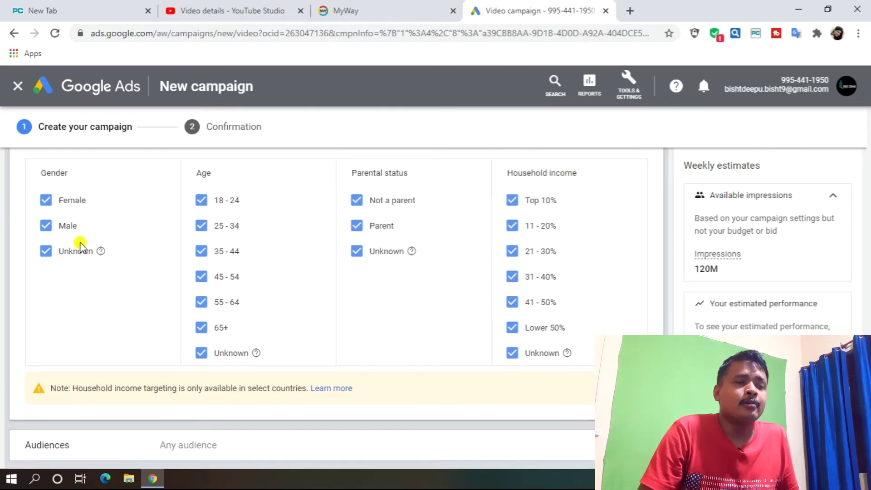
{"action": "left_click", "coordinate": [203, 358]}
{"action": "left_click", "coordinate": [201, 328]}
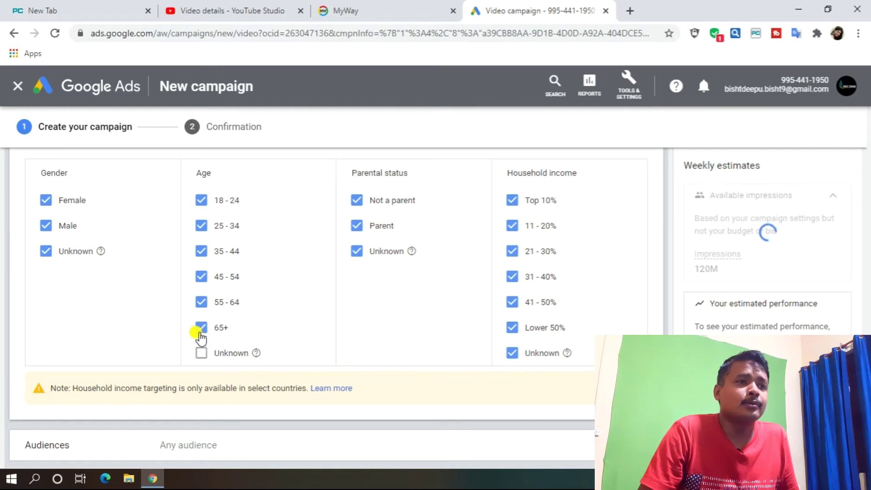
{"action": "left_click", "coordinate": [201, 302]}
{"action": "left_click", "coordinate": [201, 277]}
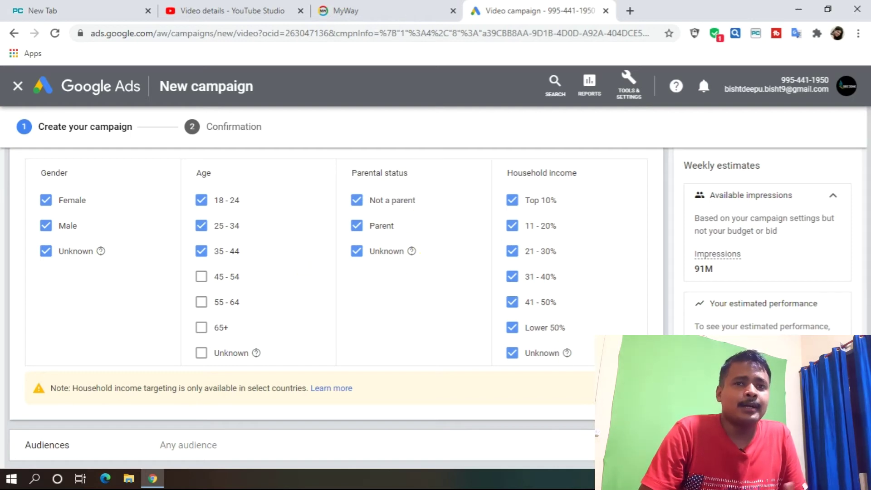
- Open the ad group's audience targeting options, and set the maximum CPV bid to ₹0.10
{"action": "scroll", "coordinate": [325, 310], "scroll_direction": "down", "scroll_amount": 4}
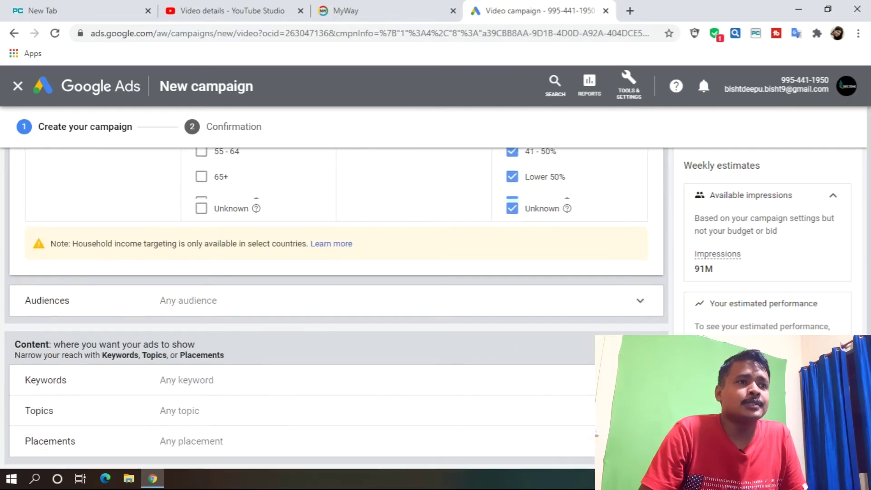
{"action": "scroll", "coordinate": [596, 434], "scroll_direction": "down", "scroll_amount": 1}
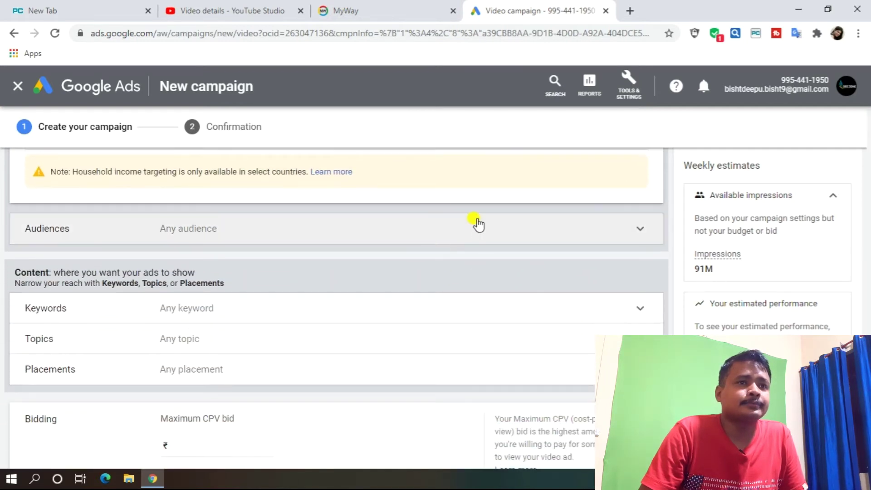
{"action": "left_click", "coordinate": [506, 236]}
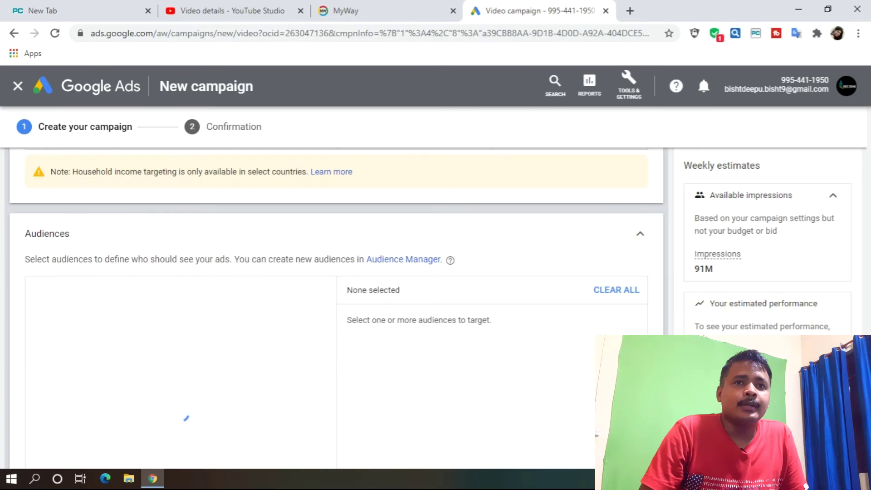
{"action": "scroll", "coordinate": [336, 318], "scroll_direction": "down", "scroll_amount": 5}
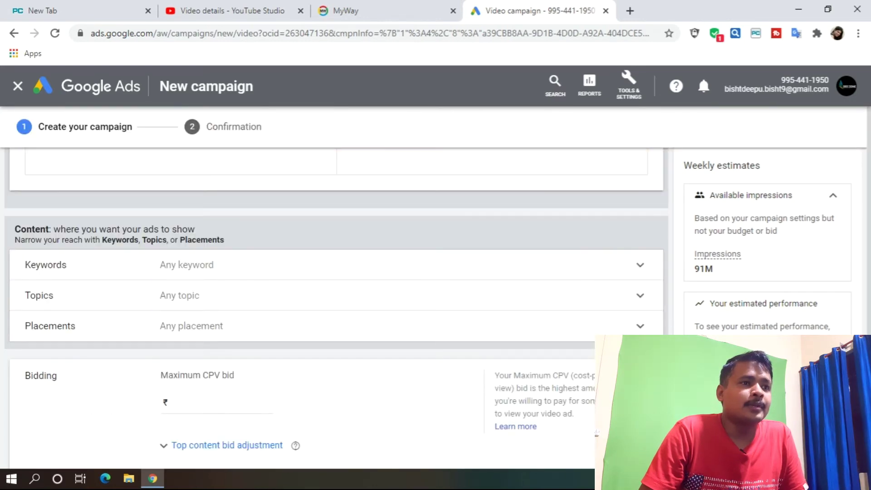
{"action": "scroll", "coordinate": [194, 361], "scroll_direction": "down", "scroll_amount": 2}
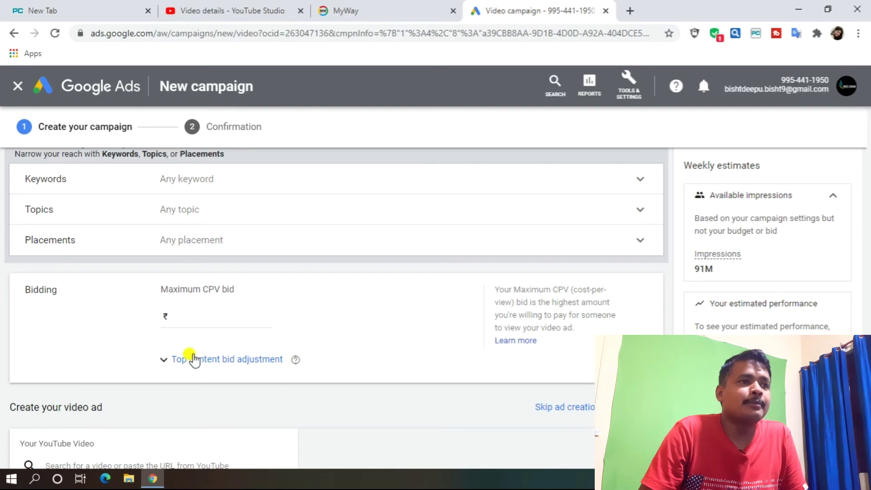
{"action": "left_click", "coordinate": [203, 312]}
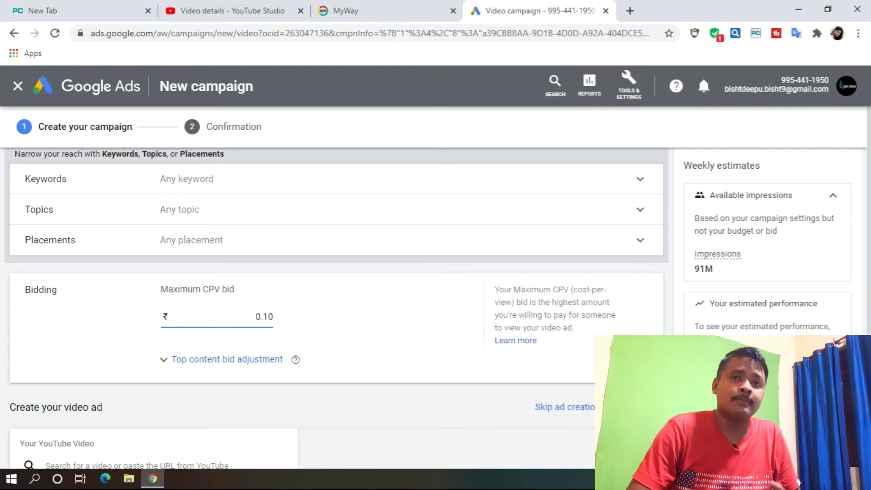
- Copy the video link of "Earn money online with your smartphone" from YouTube Studio and paste it as the Google Ads campaign's ad video
{"action": "scroll", "coordinate": [335, 291], "scroll_direction": "down", "scroll_amount": 1}
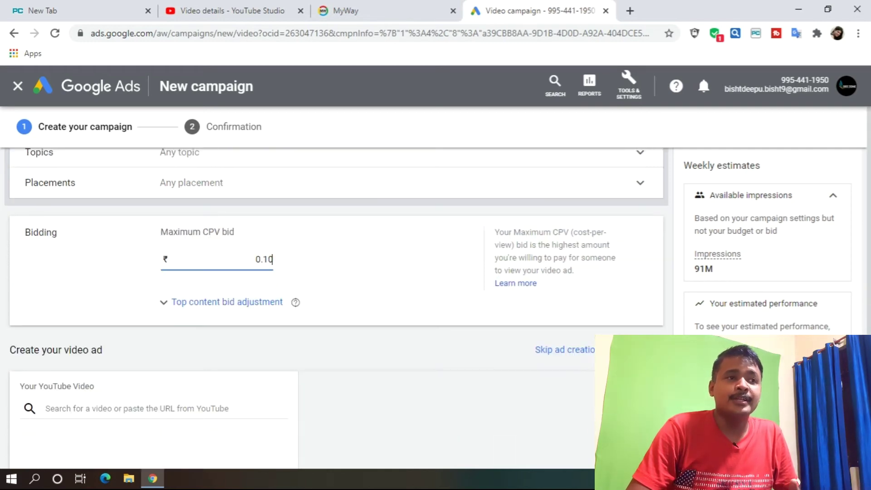
{"action": "scroll", "coordinate": [336, 291], "scroll_direction": "down", "scroll_amount": 4}
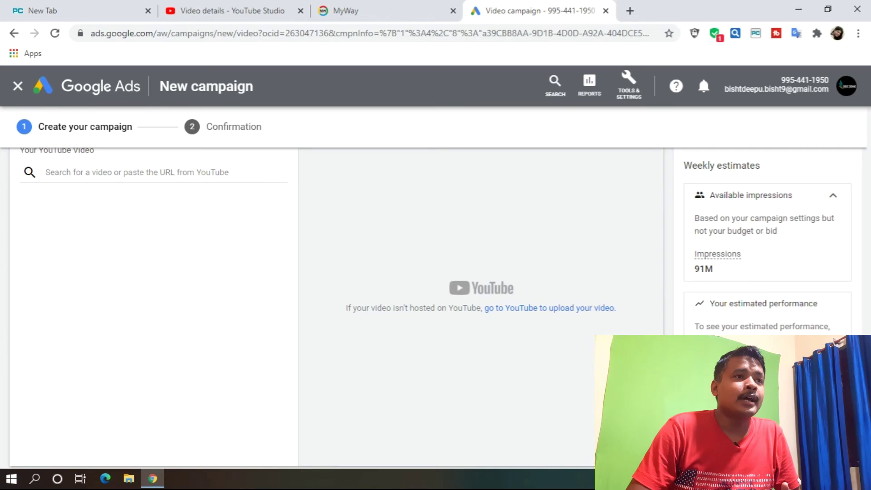
{"action": "left_click", "coordinate": [124, 172]}
{"action": "left_click", "coordinate": [253, 14]}
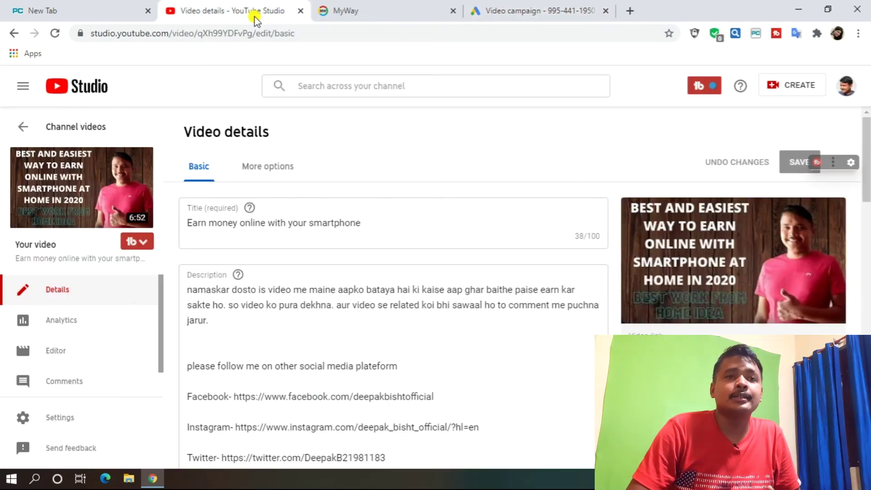
{"action": "left_click", "coordinate": [834, 345]}
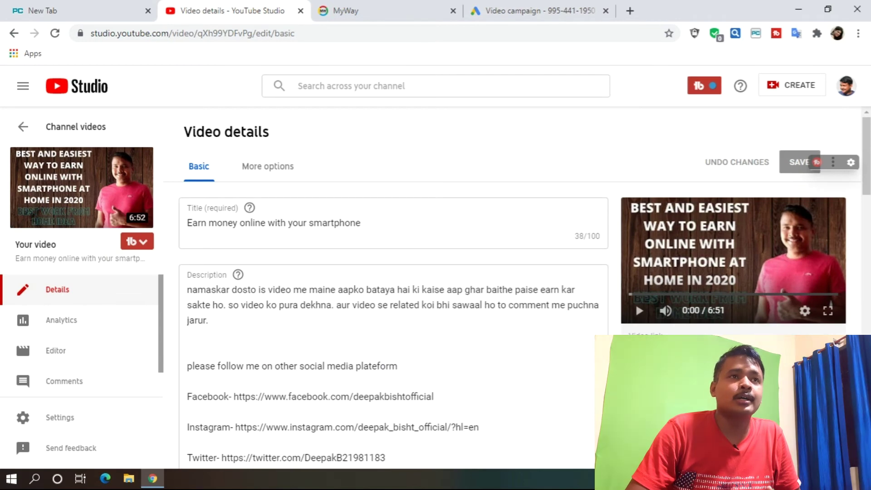
{"action": "left_click", "coordinate": [519, 13]}
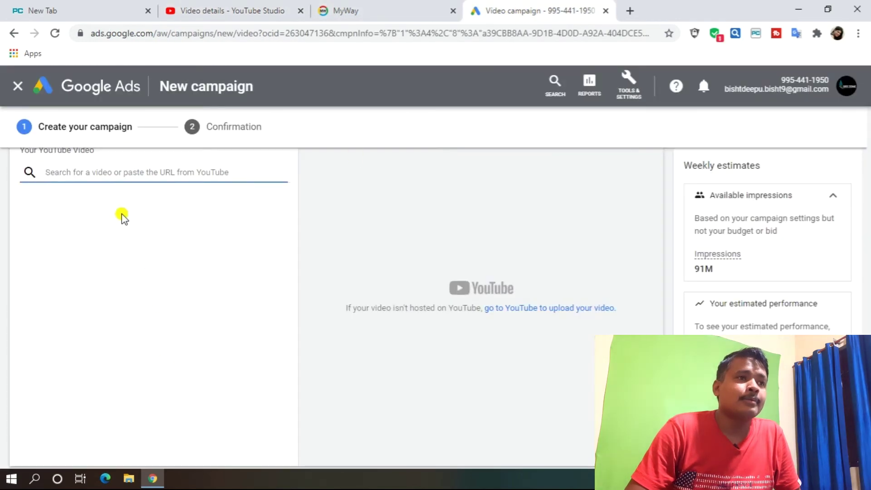
{"action": "right_click", "coordinate": [83, 165]}
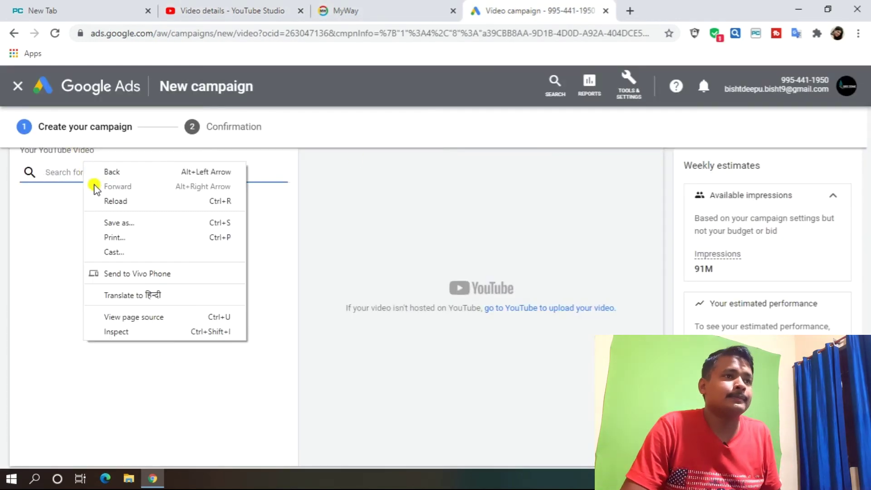
{"action": "key", "text": "ctrl+v"}
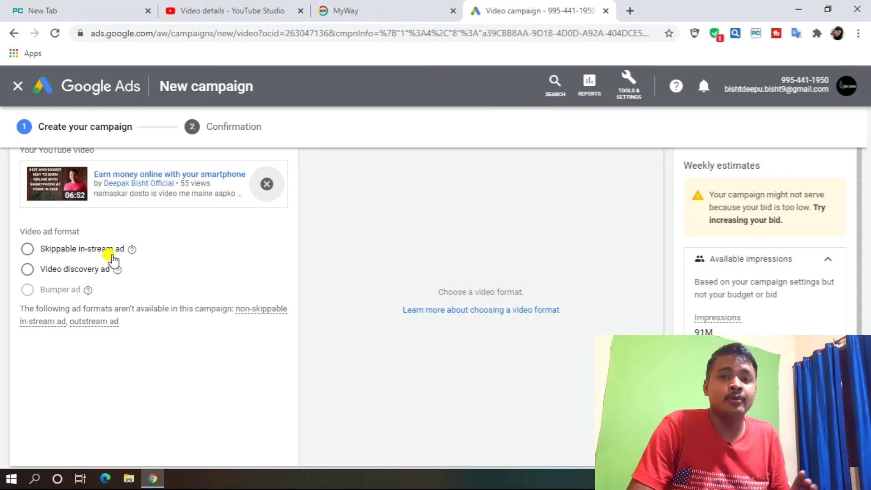
- Choose the Video discovery ad format and enter the headline "earn money online with smartphone"
{"action": "mouse_move", "coordinate": [118, 269]}
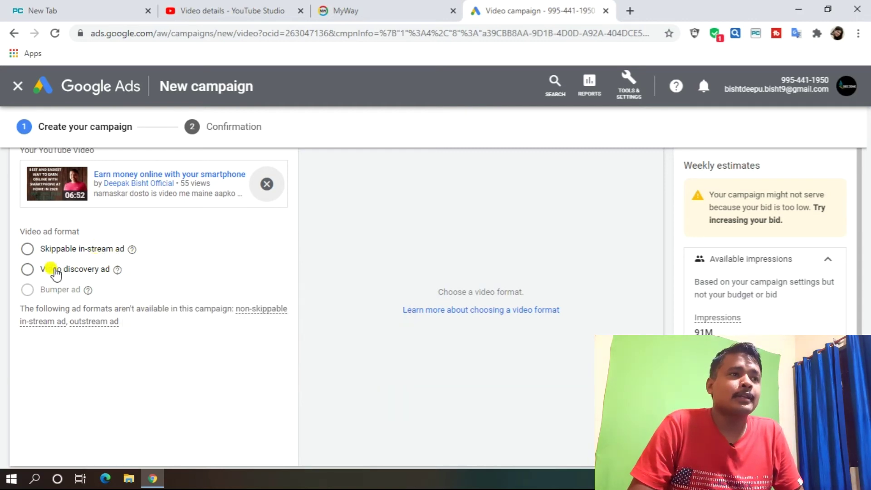
{"action": "left_click", "coordinate": [27, 269]}
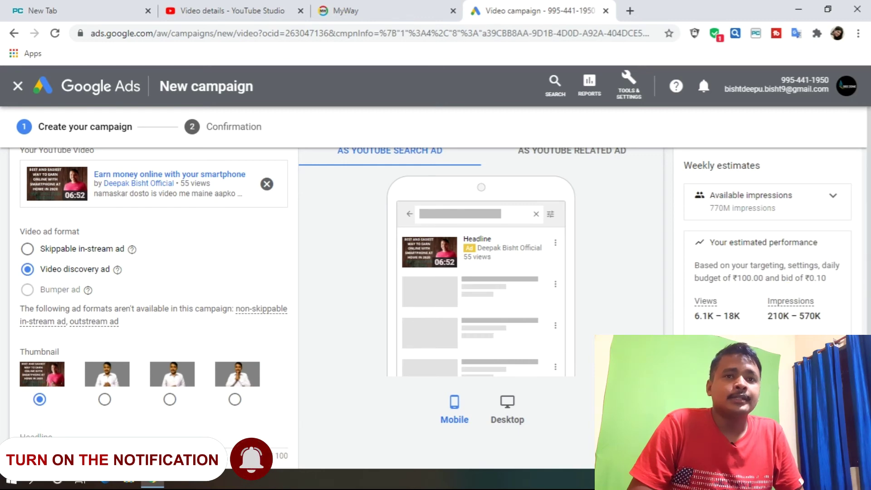
{"action": "scroll", "coordinate": [300, 306], "scroll_direction": "down", "scroll_amount": 3}
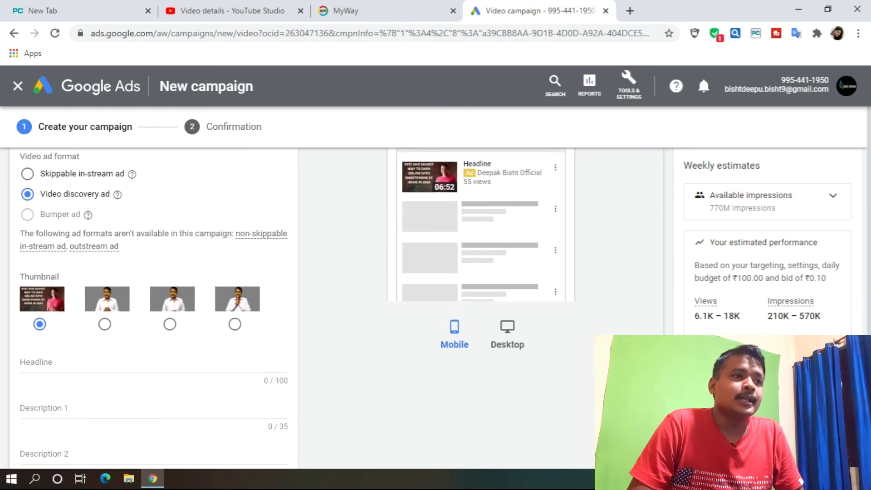
{"action": "scroll", "coordinate": [472, 447], "scroll_direction": "up", "scroll_amount": 1}
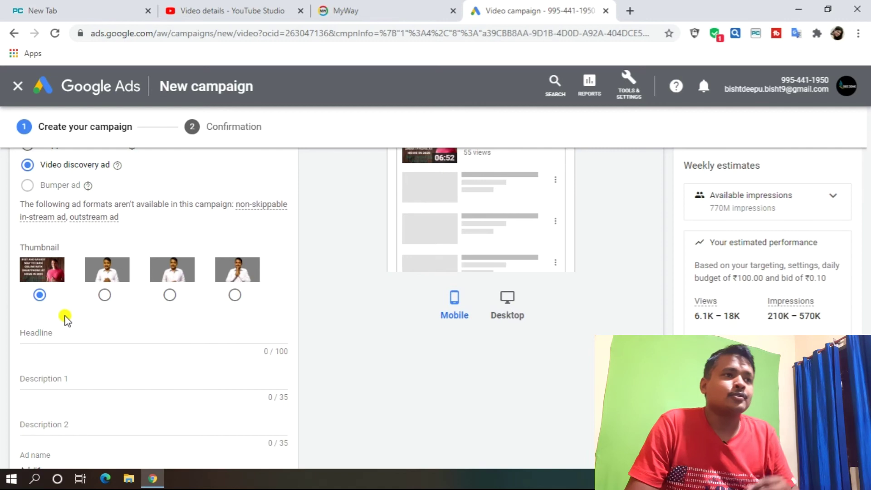
{"action": "left_click", "coordinate": [67, 330]}
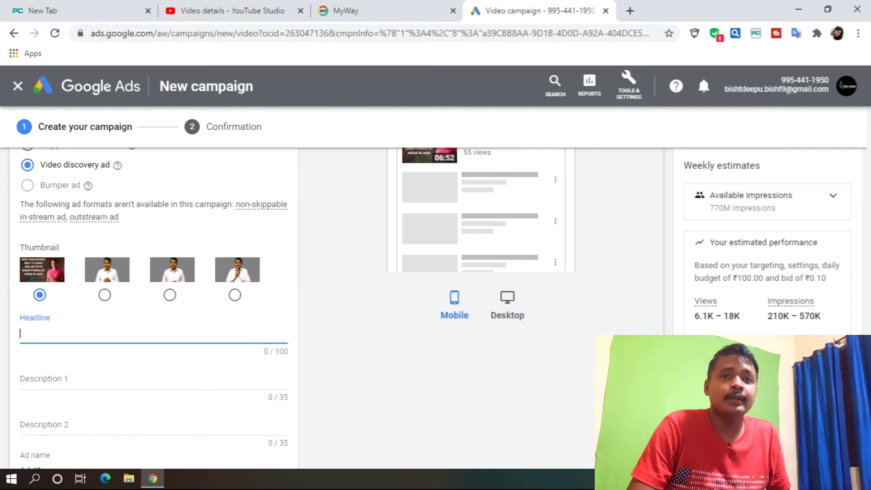
{"action": "scroll", "coordinate": [436, 308], "scroll_direction": "up", "scroll_amount": 3}
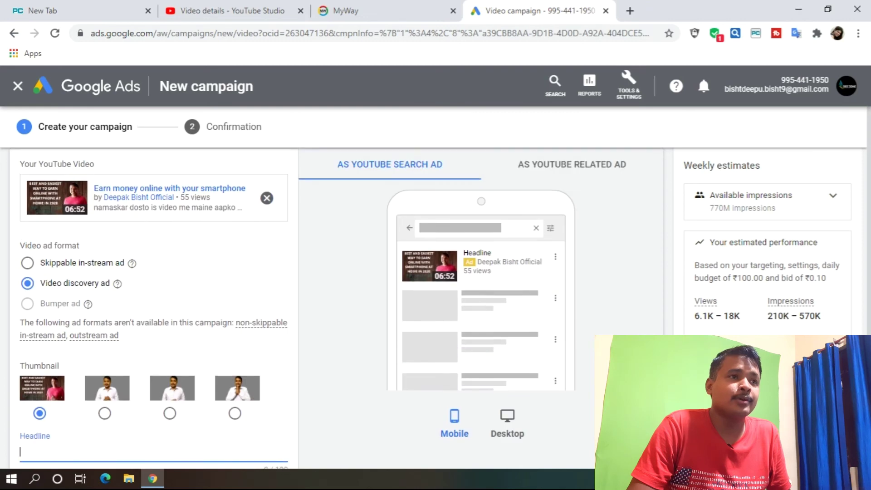
{"action": "scroll", "coordinate": [453, 272], "scroll_direction": "down", "scroll_amount": 2}
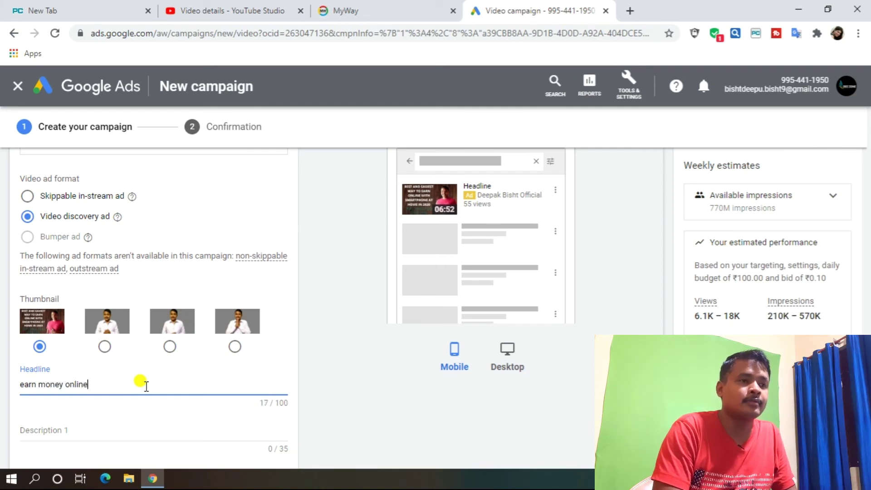
{"action": "type", "text": "ma"}
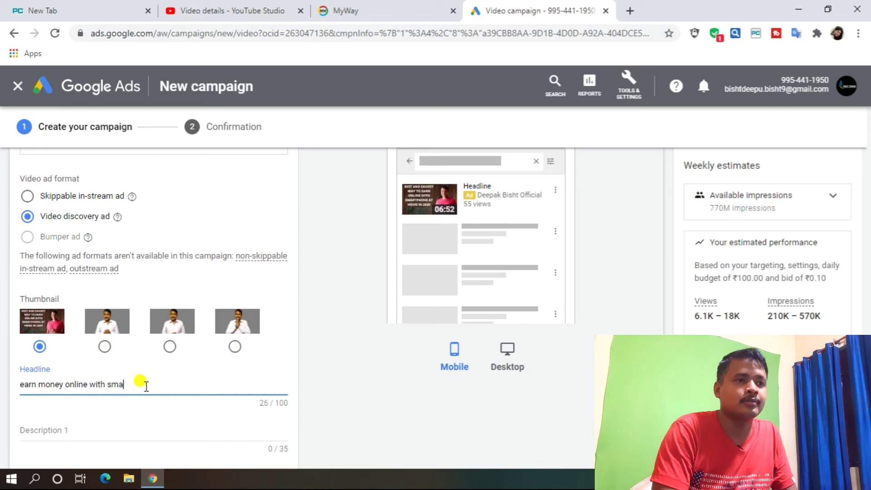
{"action": "type", "text": "rtphone"}
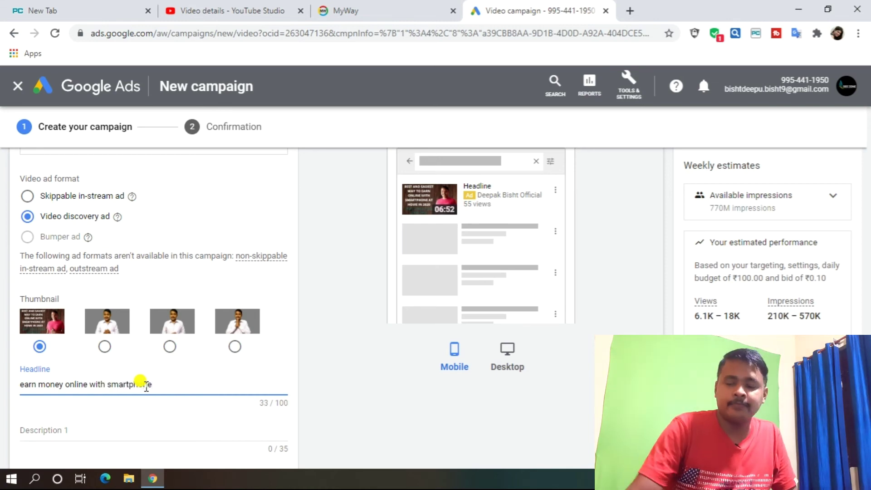
- Enter "best earning app" as the video discovery ad's first description line
{"action": "left_click", "coordinate": [103, 429]}
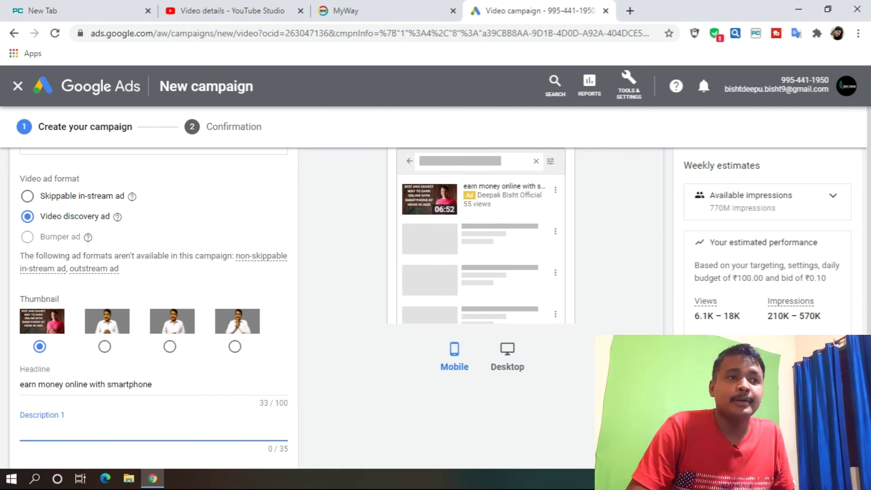
{"action": "scroll", "coordinate": [836, 340], "scroll_direction": "down", "scroll_amount": 2}
{"action": "scroll", "coordinate": [836, 340], "scroll_direction": "down", "scroll_amount": 1}
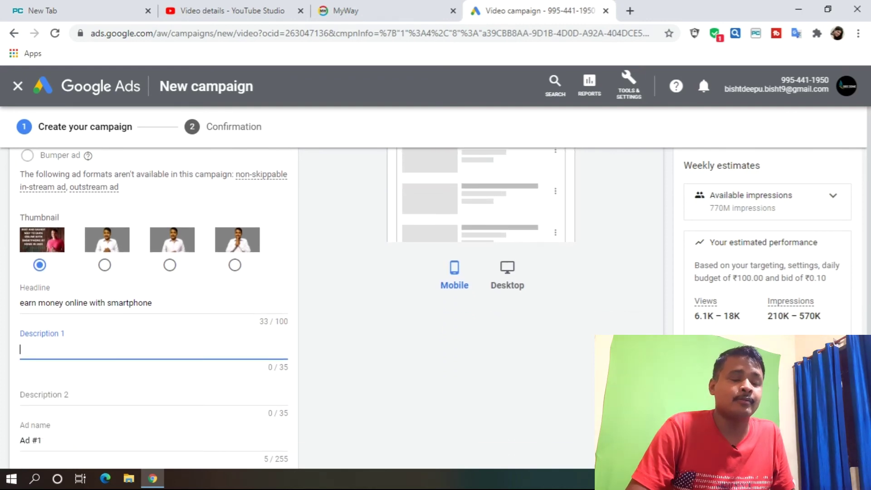
{"action": "scroll", "coordinate": [836, 340], "scroll_direction": "down", "scroll_amount": 3}
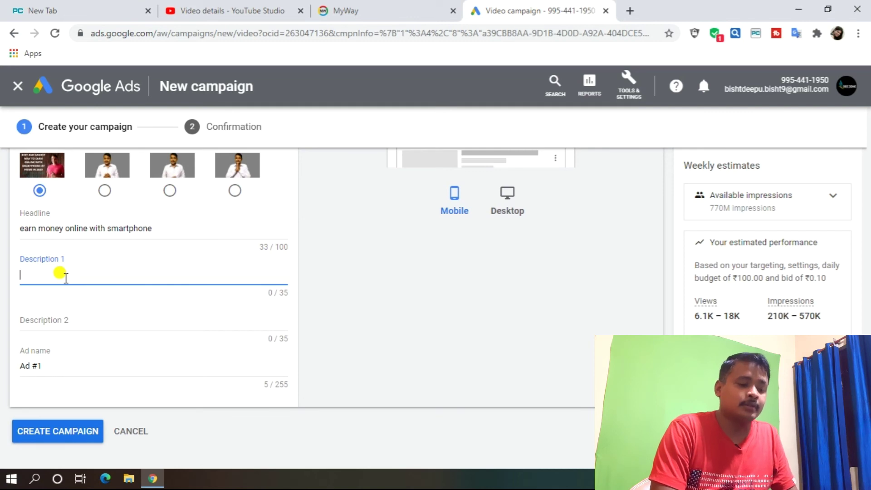
{"action": "type", "text": "best eear"}
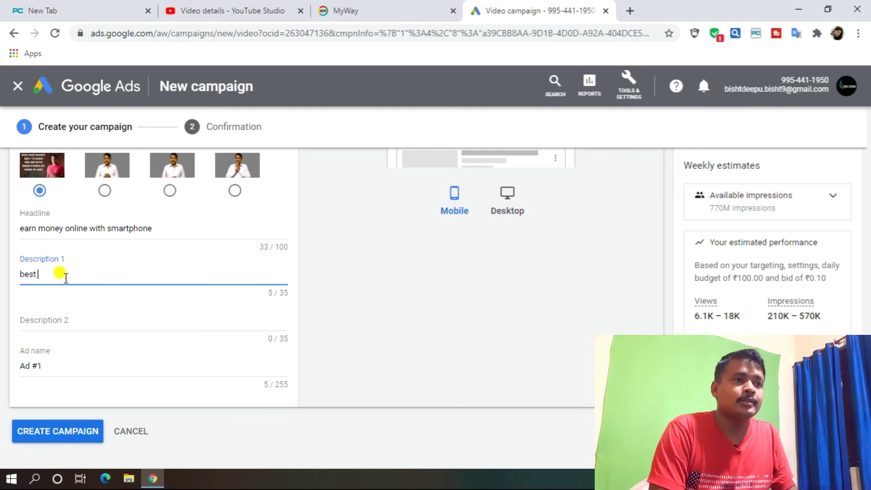
{"action": "key", "text": "BackSpace"}
{"action": "key", "text": "BackSpace"}
{"action": "key", "text": "BackSpace"}
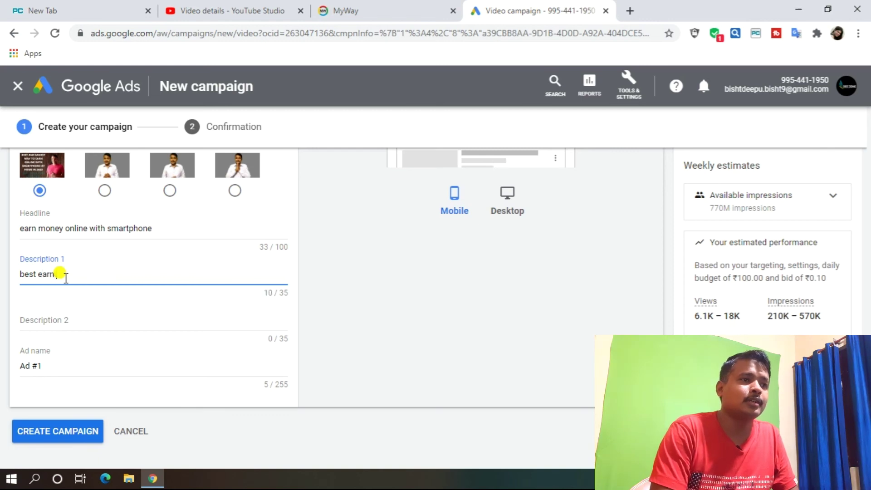
{"action": "type", "text": "arning app"}
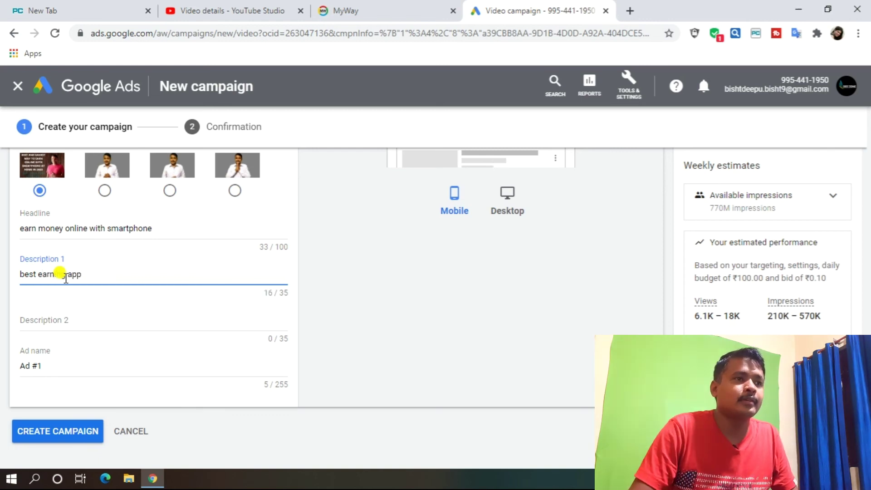
- Enter "best earning apps in 2020" as the ad's second description line
{"action": "left_click", "coordinate": [68, 320]}
{"action": "type", "text": "best ea"}
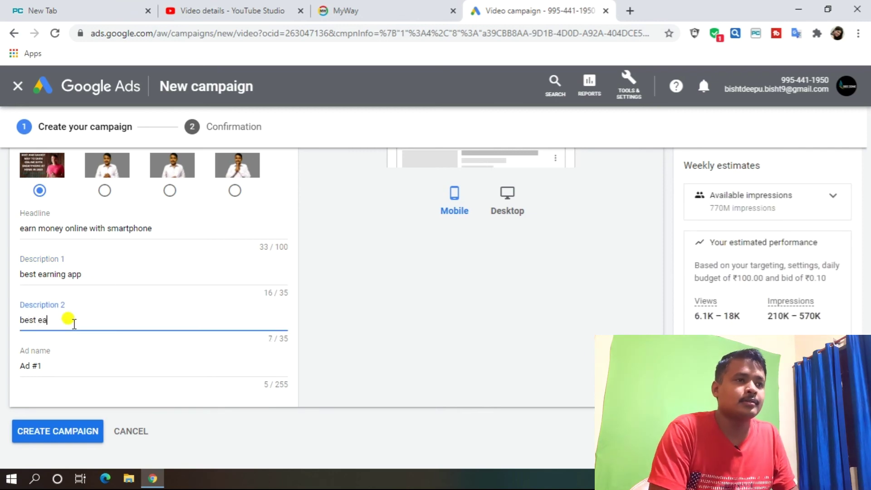
{"action": "type", "text": "rning apps "}
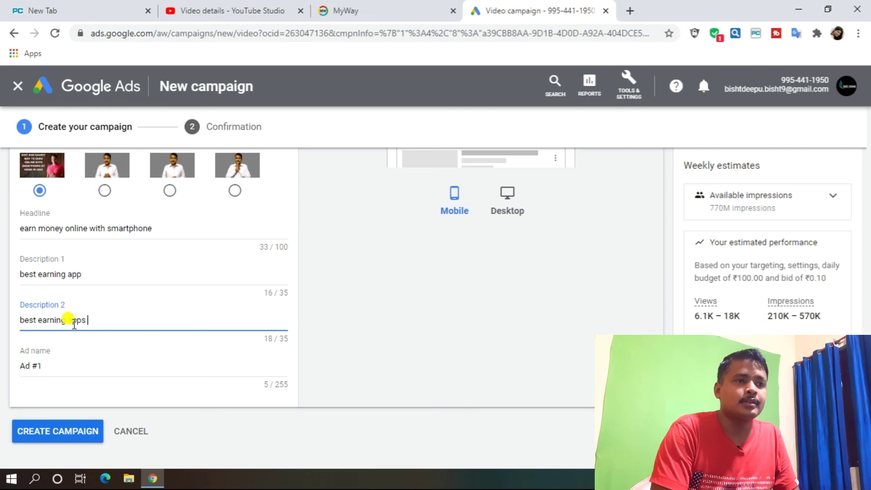
{"action": "type", "text": "in 2020"}
- Rename the ad as "earn money online with smartphone"
{"action": "left_click_drag", "start_coordinate": [45, 366], "coordinate": [6, 367]}
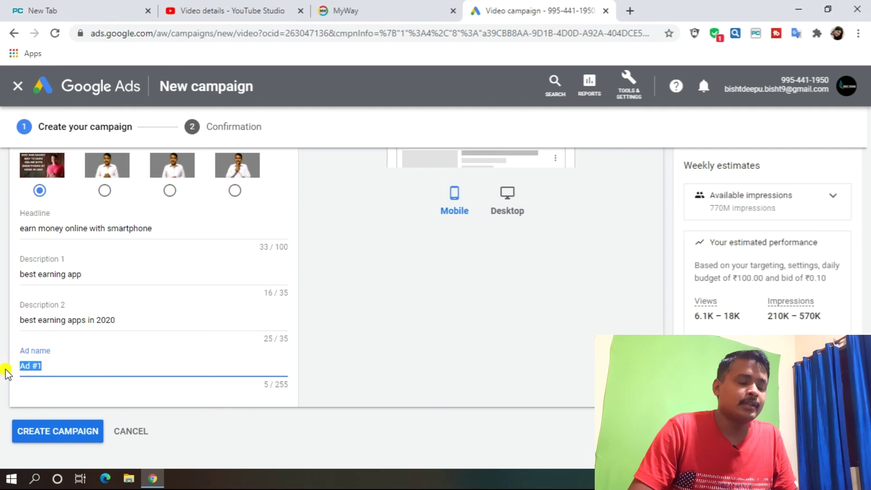
{"action": "type", "text": "earn"}
{"action": "left_click", "coordinate": [133, 388]}
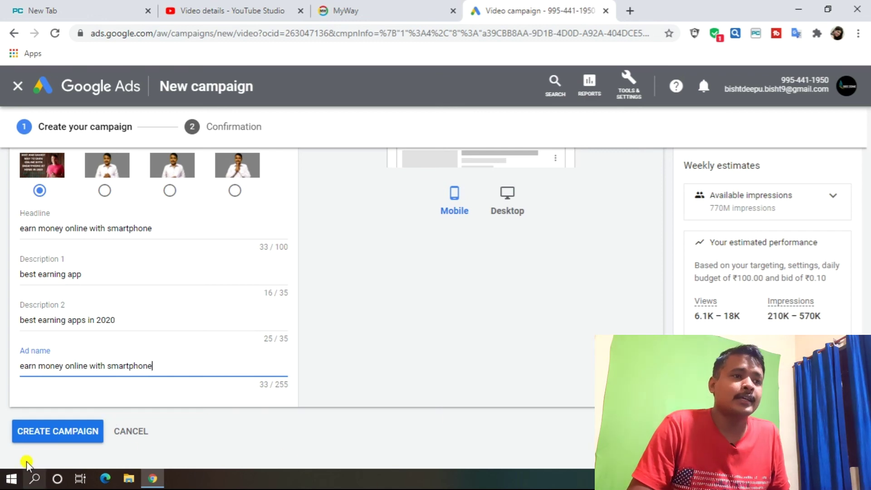
- Create the video campaign and continue to its ad groups overview
{"action": "left_click", "coordinate": [58, 436]}
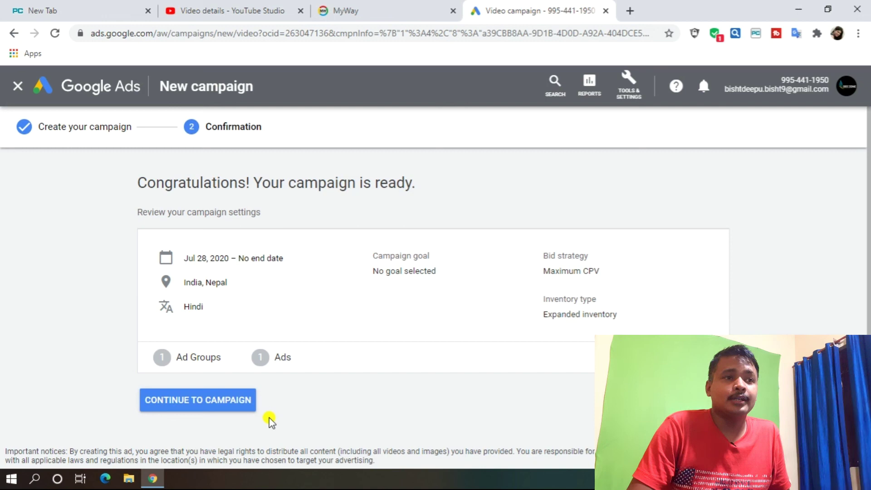
{"action": "left_click", "coordinate": [211, 401]}
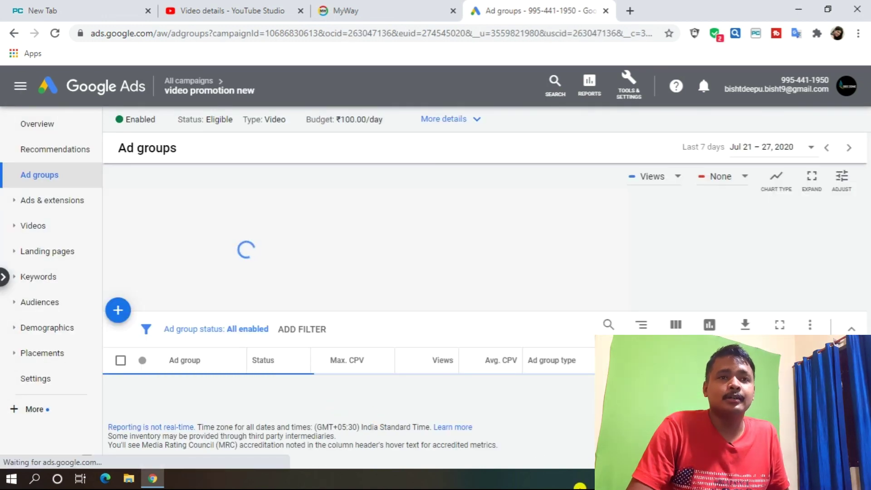
{"action": "scroll", "coordinate": [867, 299], "scroll_direction": "down", "scroll_amount": 1}
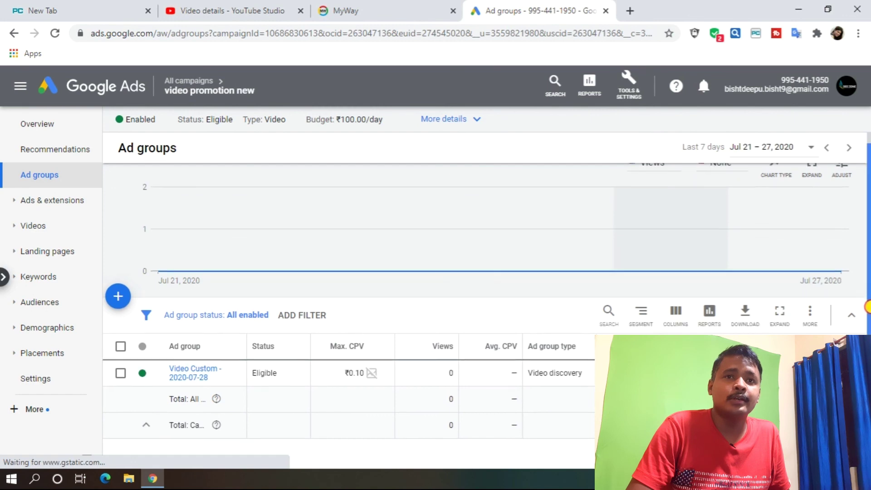
{"action": "scroll", "coordinate": [867, 307], "scroll_direction": "down", "scroll_amount": 2}
{"action": "scroll", "coordinate": [867, 307], "scroll_direction": "up", "scroll_amount": 2}
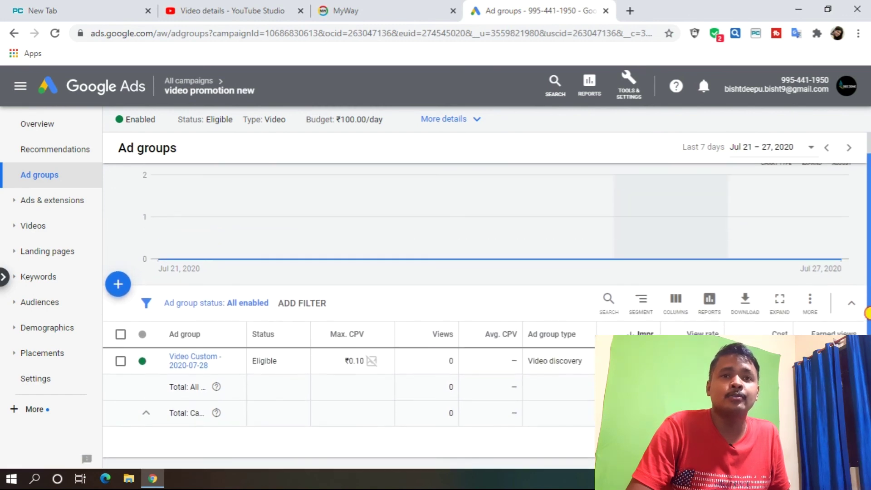